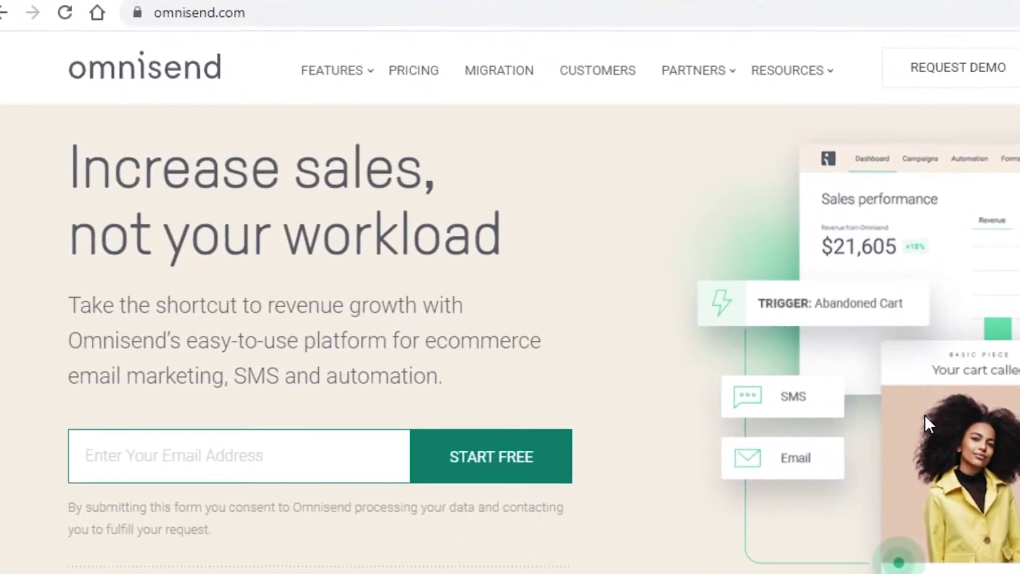
Fill the omnisend.com free sign-up box with the saved email address.
click(247, 459)
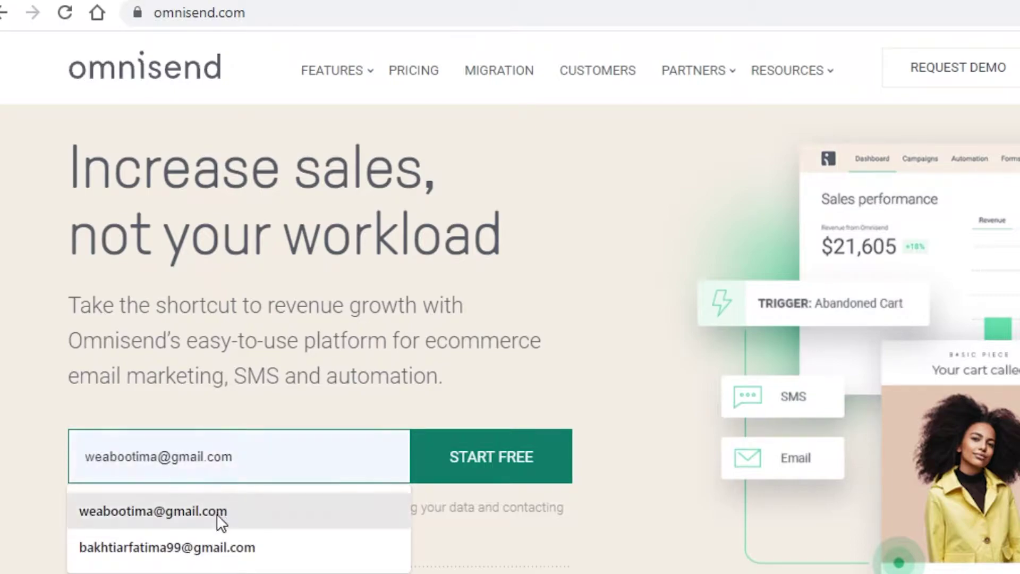
click(215, 542)
Start a free account, choose email sign-up, and enter the account password.
click(491, 477)
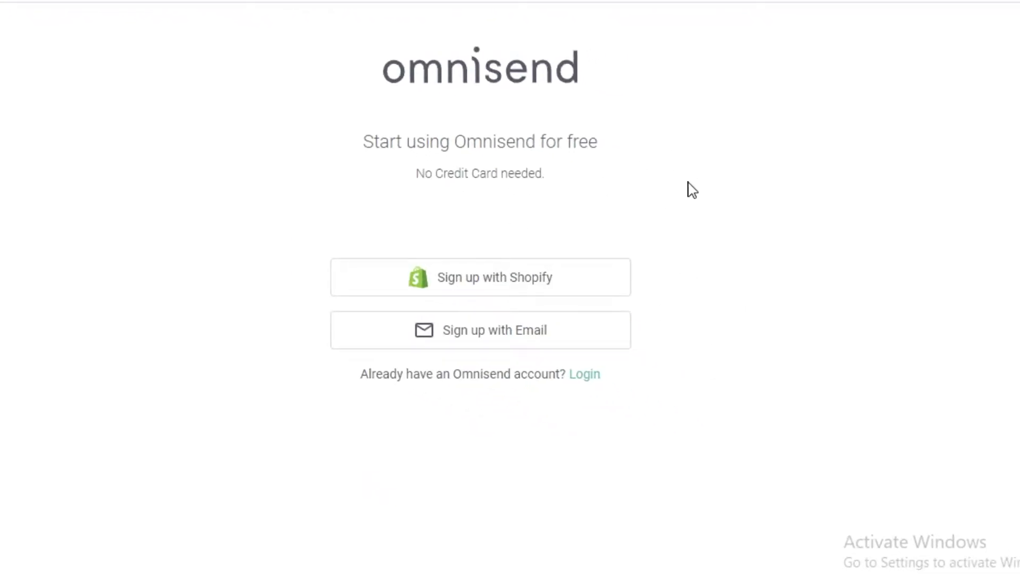
click(572, 338)
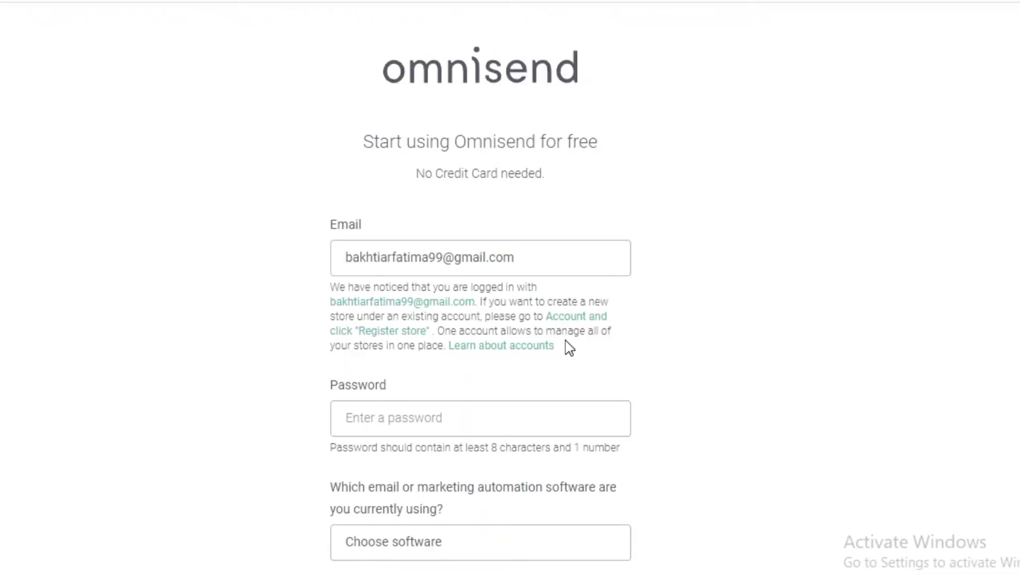
scroll(518, 293, down, 3)
click(465, 236)
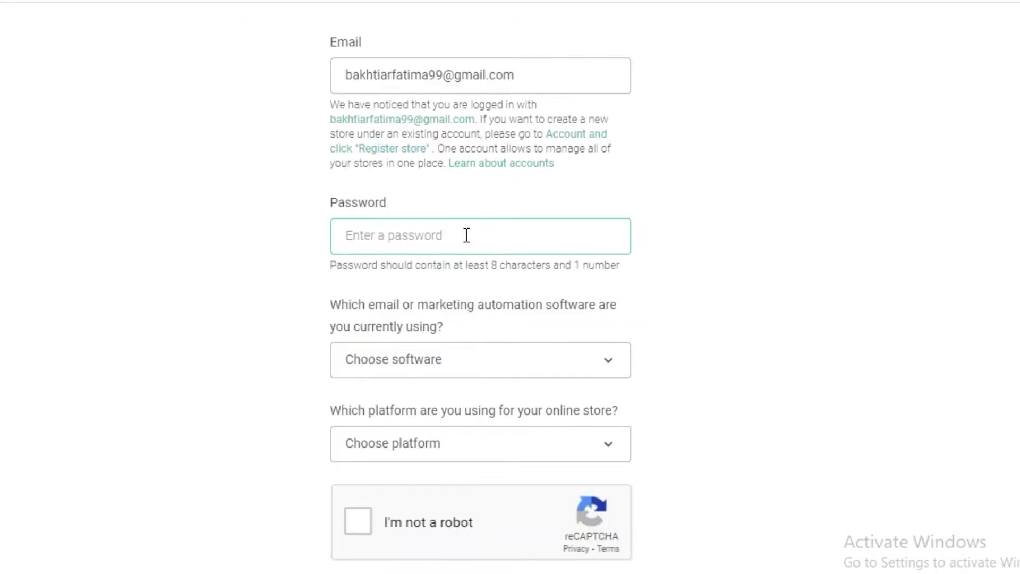
text(•••••)
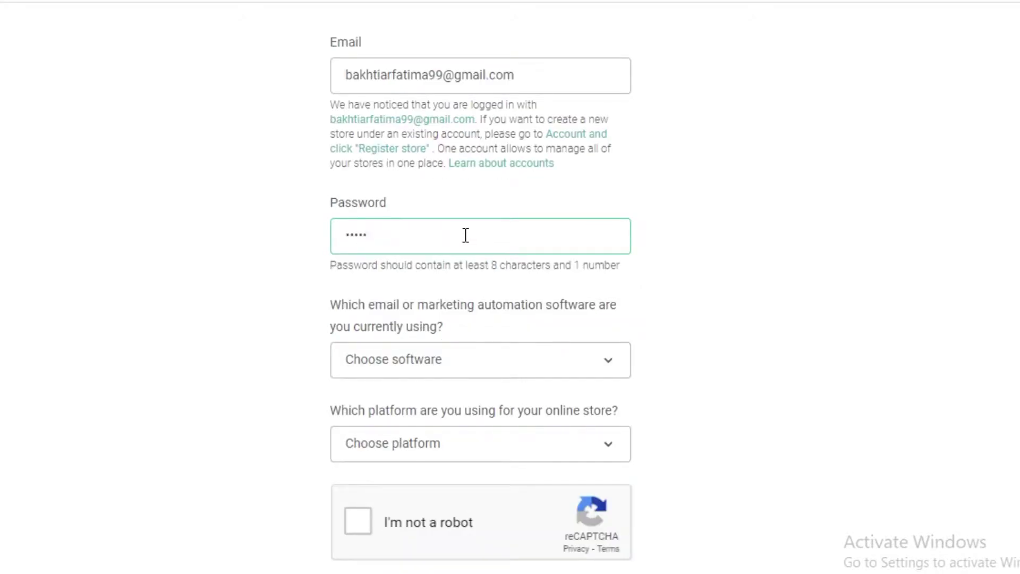
text(••••)
Set current marketing software to None and store platform to Wix.
scroll(424, 269, down, 2)
click(424, 269)
scroll(374, 382, down, 3)
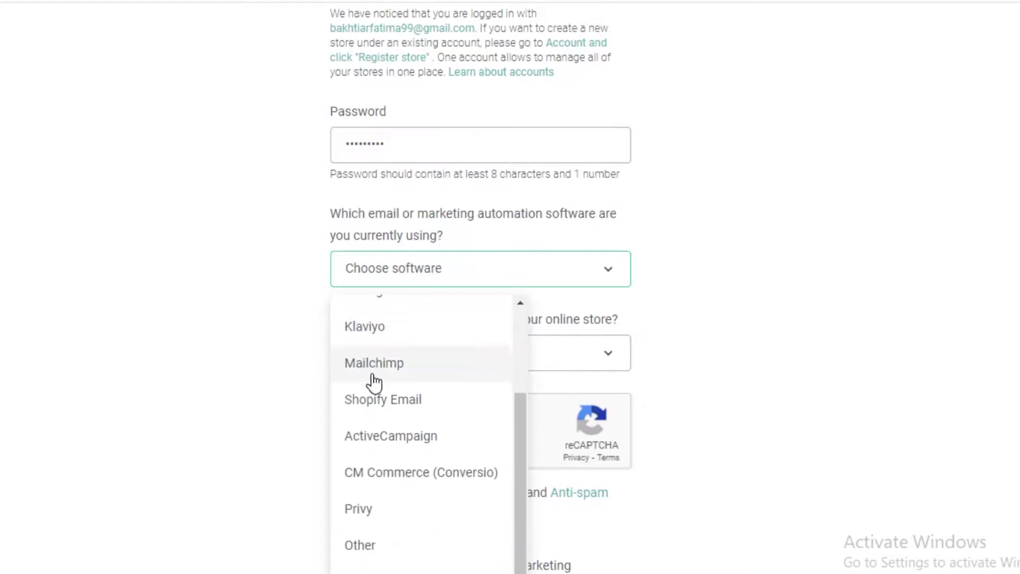
scroll(374, 382, down, 3)
click(388, 397)
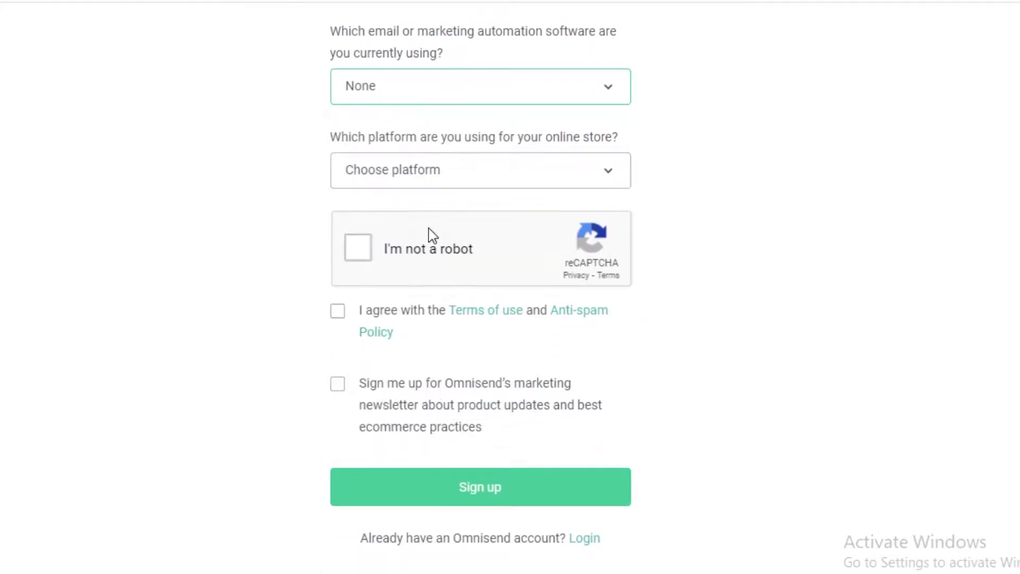
click(457, 188)
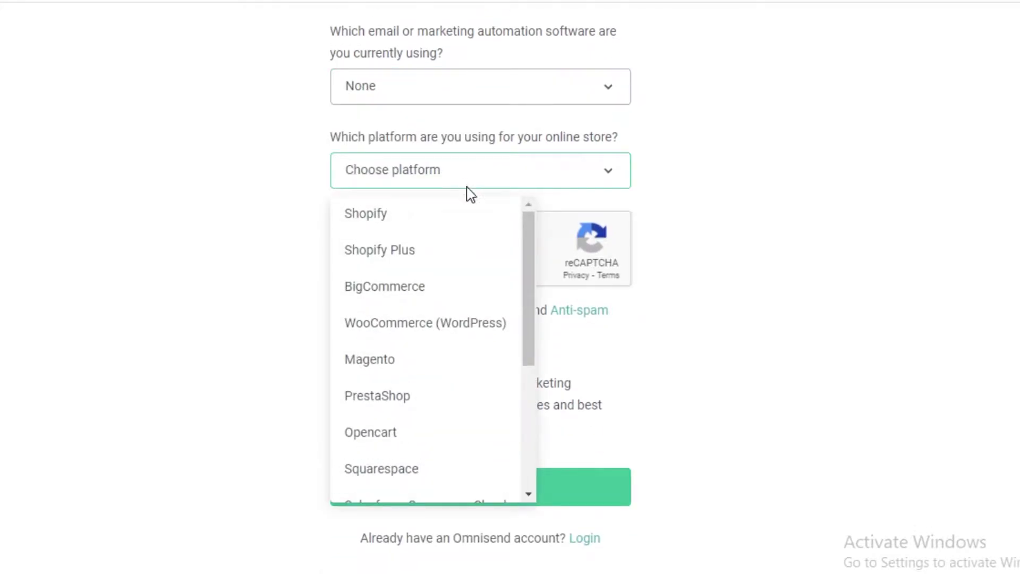
scroll(470, 255, down, 5)
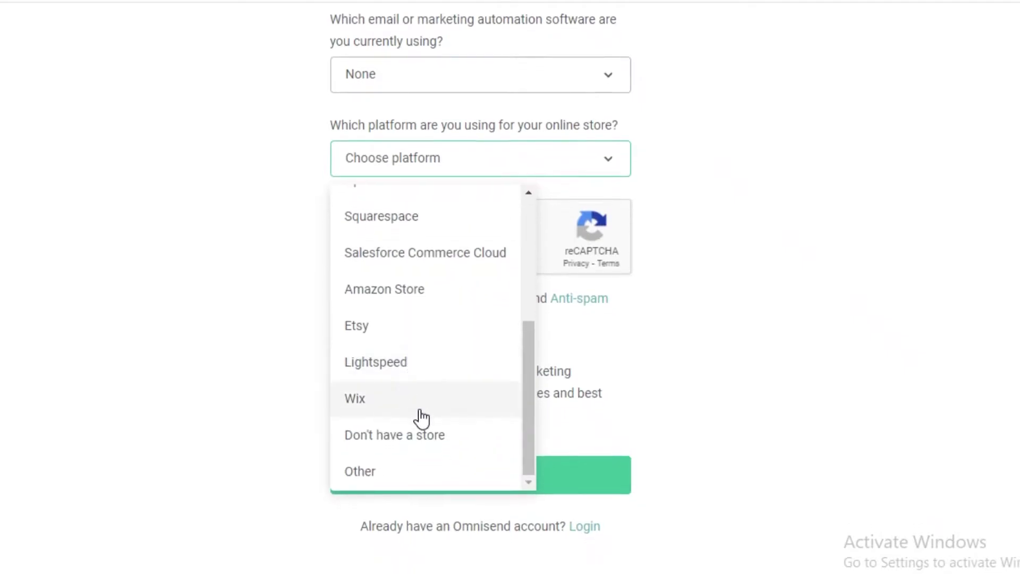
click(417, 419)
Complete the reCAPTCHA check and submit the sign-up form.
scroll(403, 318, up, 2)
click(446, 284)
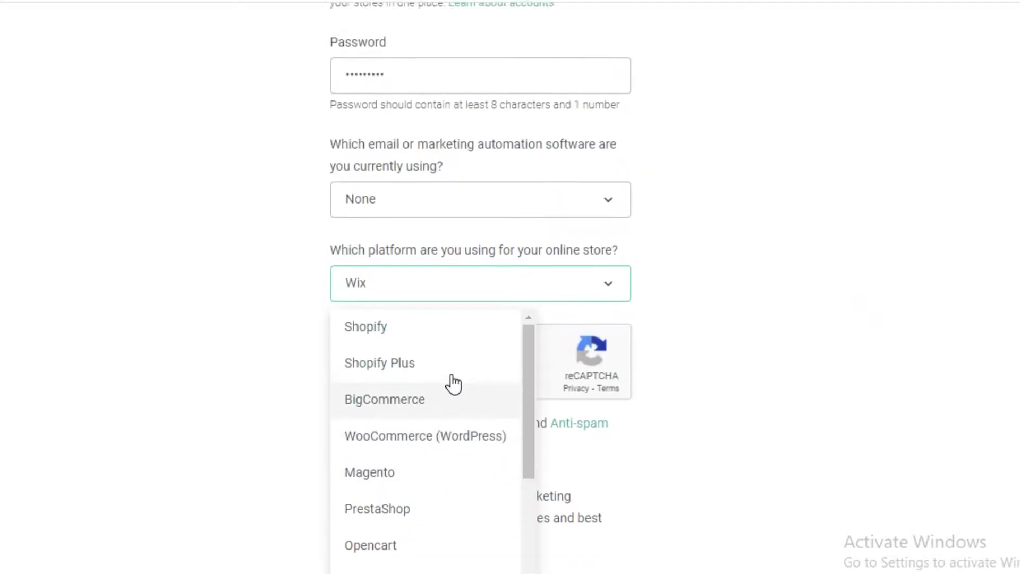
scroll(451, 372, up, 3)
scroll(422, 175, down, 3)
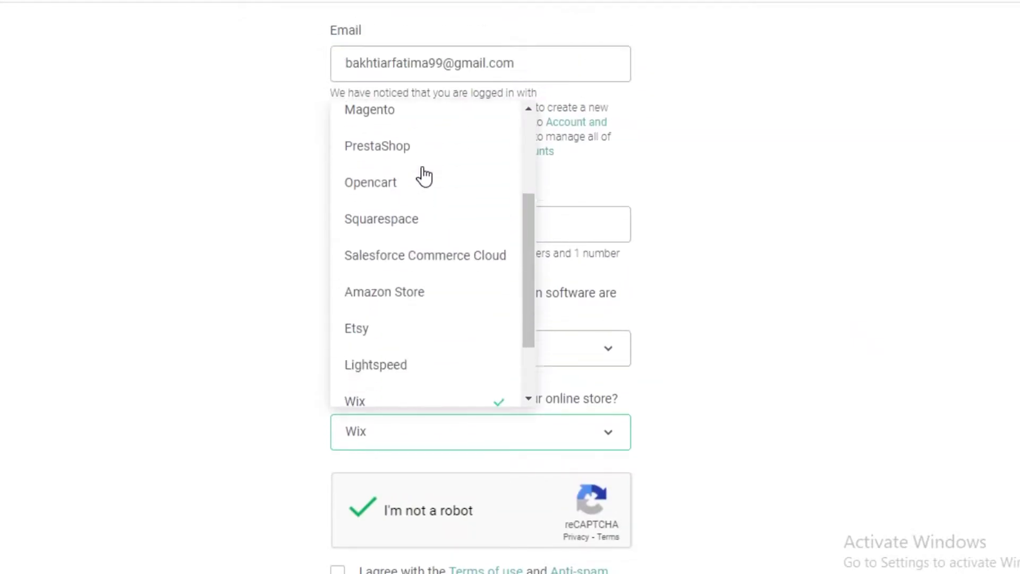
scroll(428, 287, down, 1)
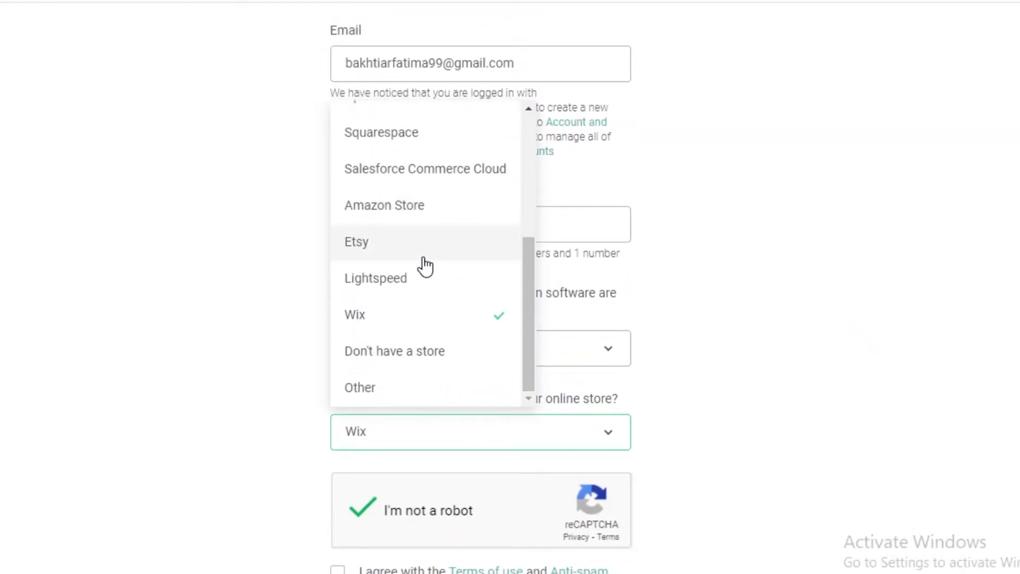
click(346, 416)
scroll(73, 335, down, 5)
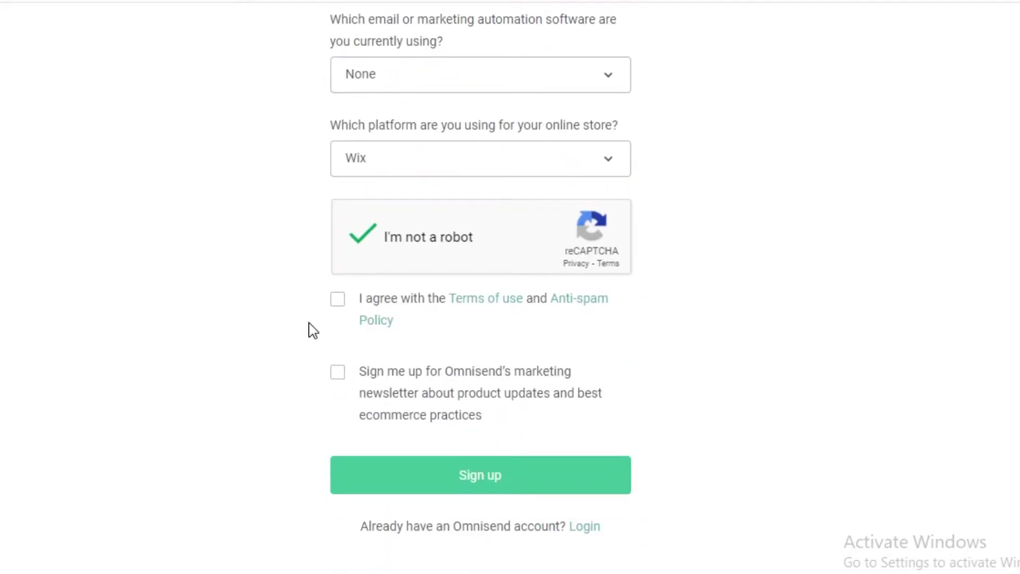
click(438, 493)
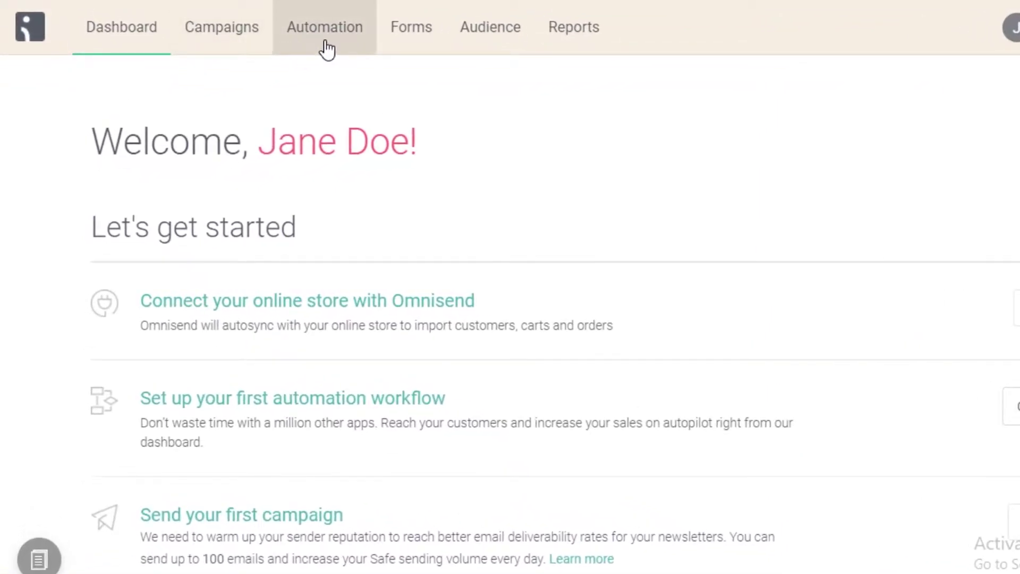
Browse the Campaigns, Automation, Forms, Audience and Reports sections, then return to the Dashboard.
click(189, 41)
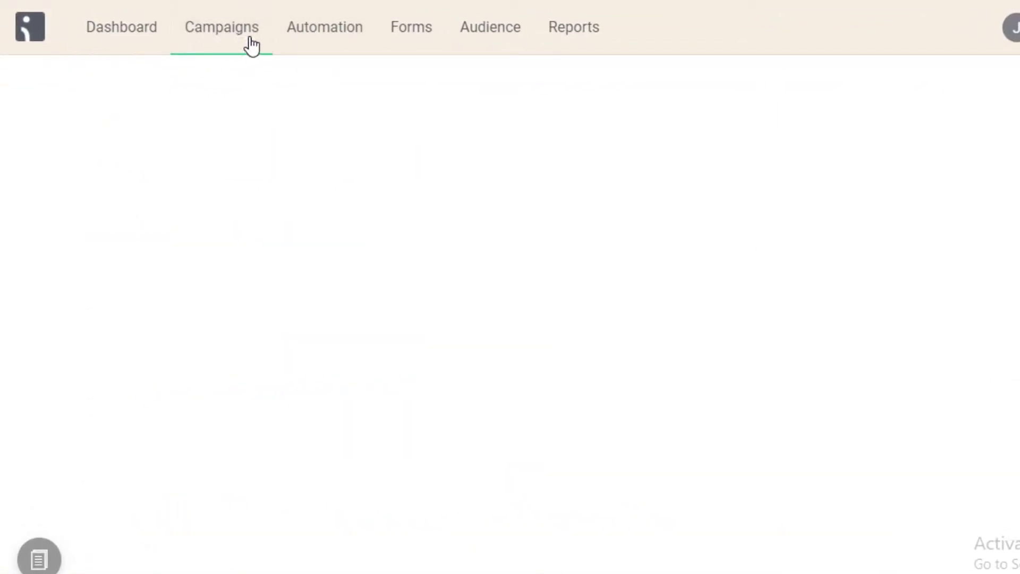
click(320, 44)
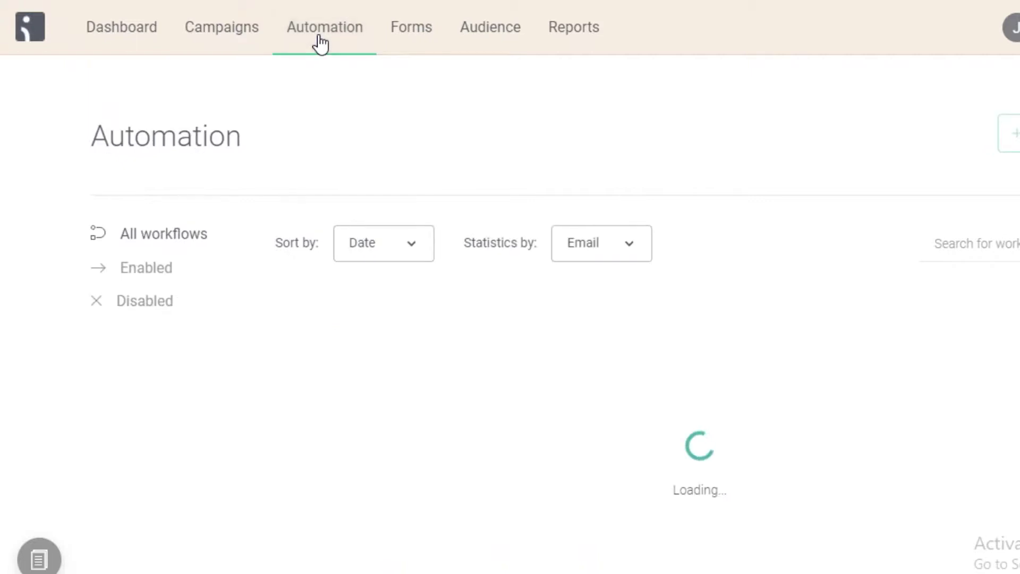
click(430, 49)
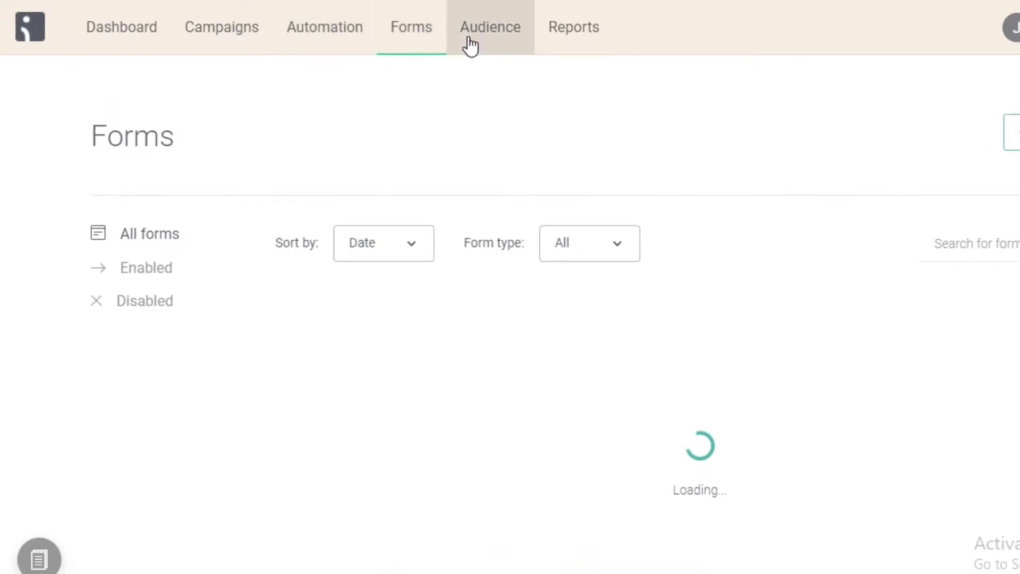
click(470, 46)
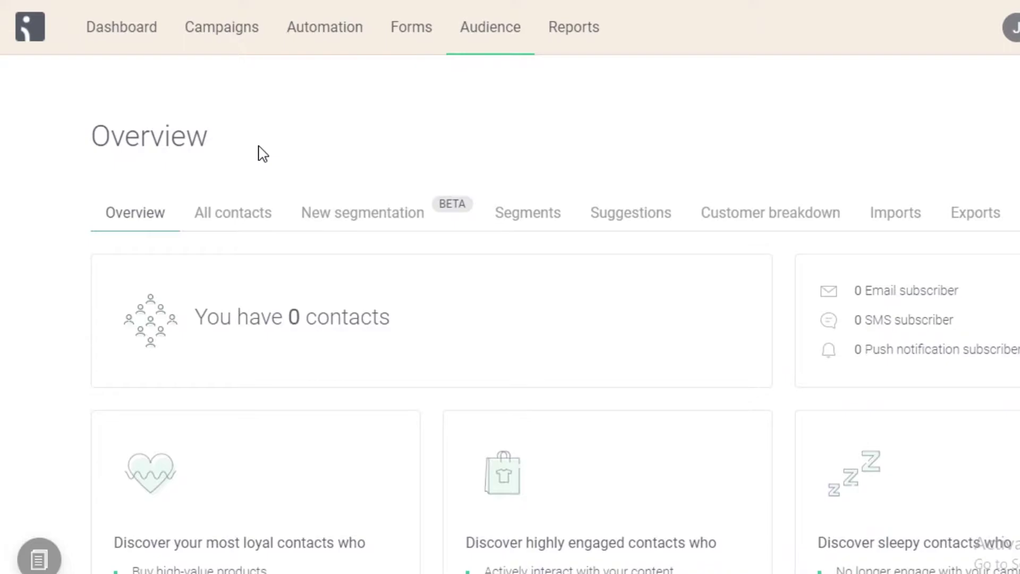
click(570, 44)
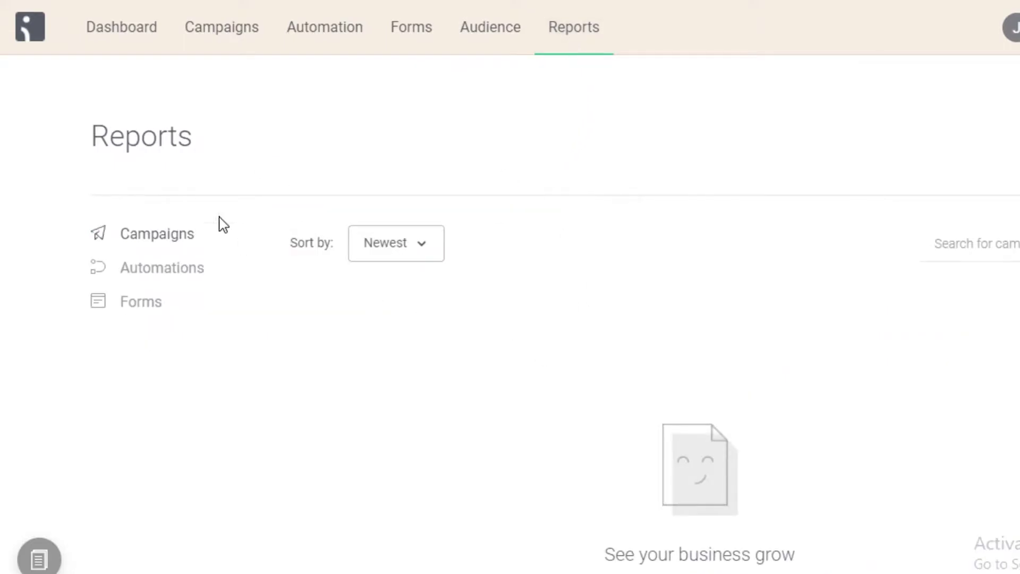
click(112, 53)
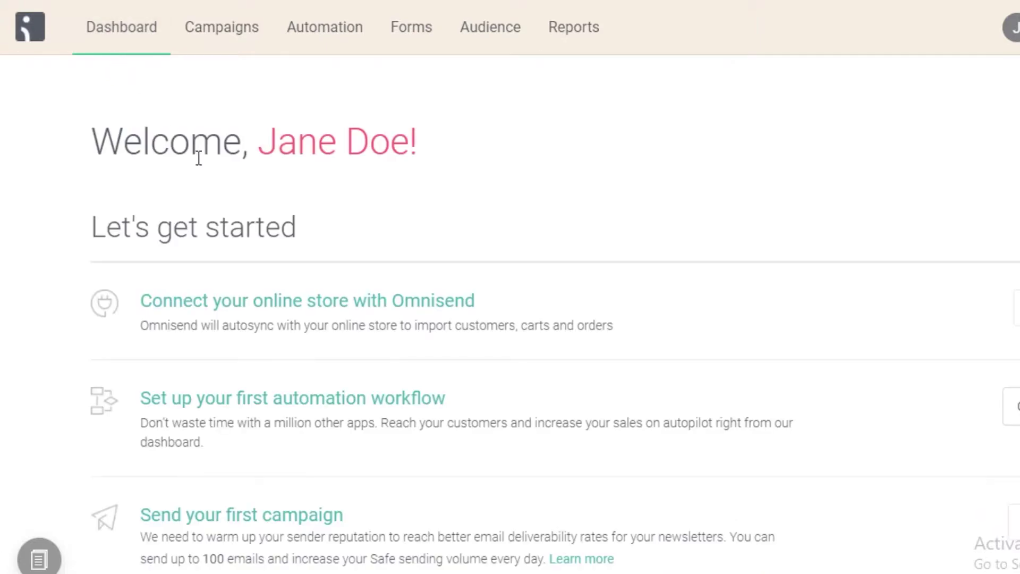
Open the Campaigns list showing the single draft campaign 'ghh'.
scroll(303, 259, down, 3)
scroll(307, 282, up, 2)
scroll(342, 222, up, 2)
click(230, 39)
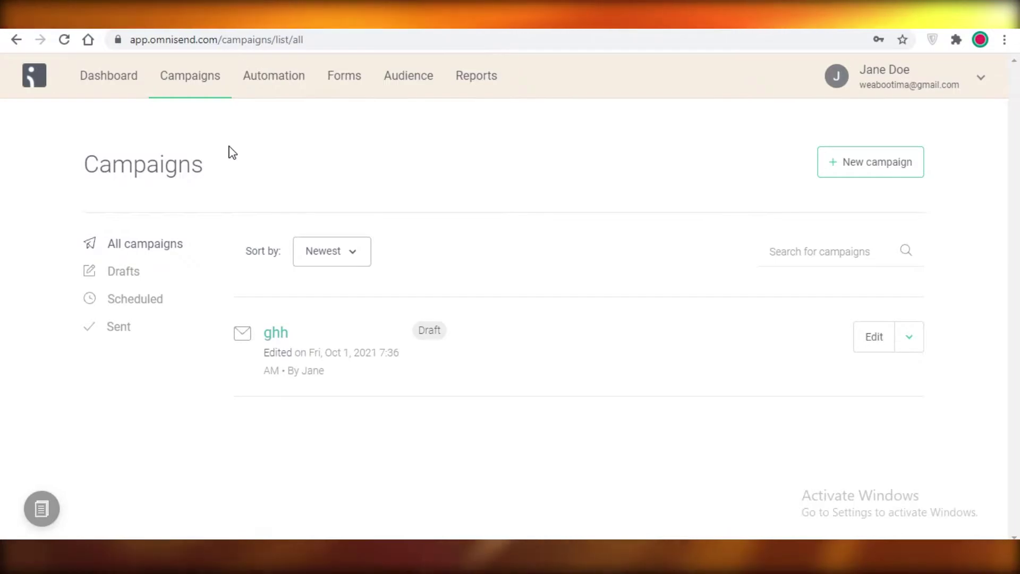
Open Audience and scroll through the Overview reporting 0 contacts and subscribers.
click(409, 81)
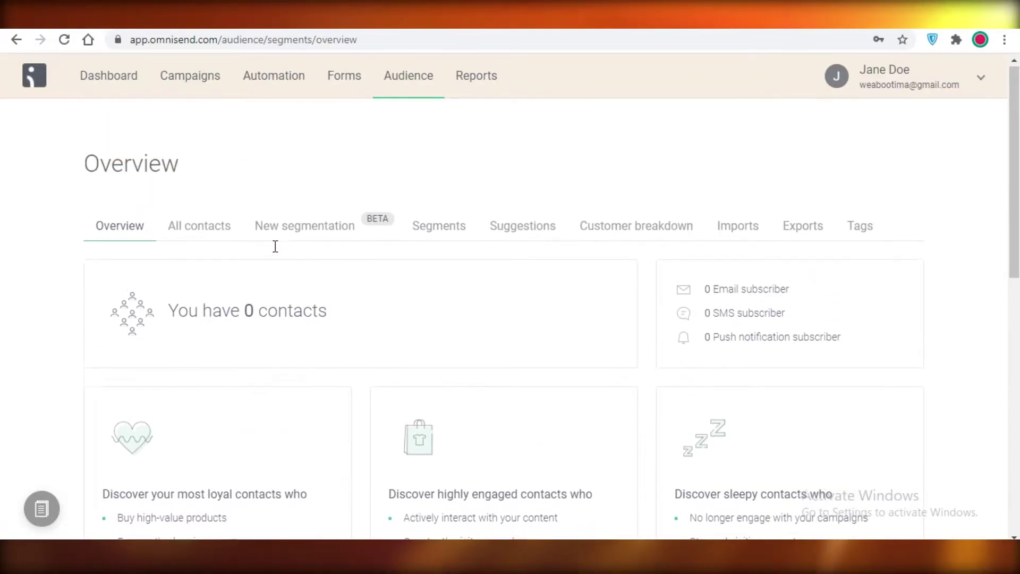
scroll(223, 246, down, 9)
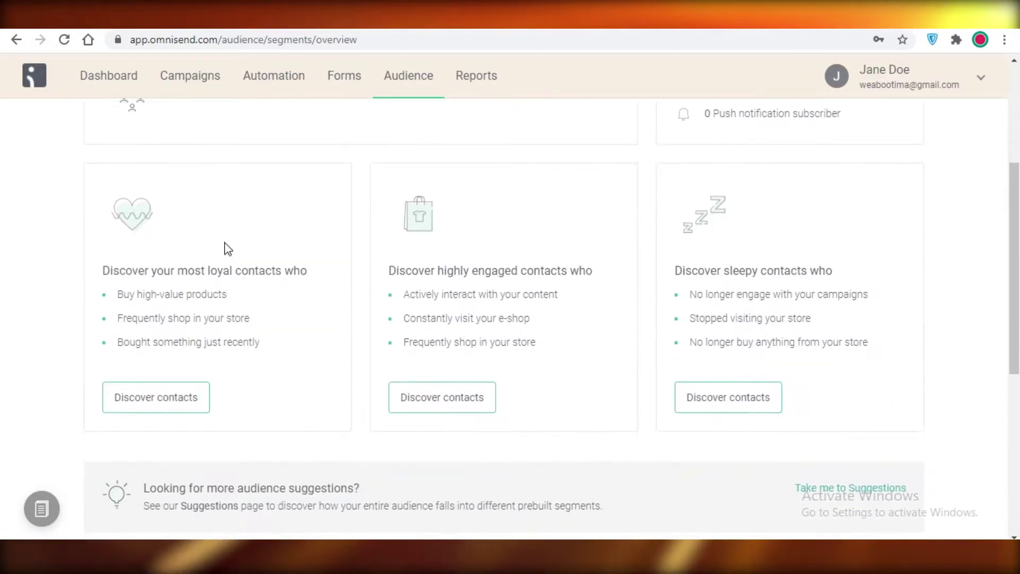
scroll(241, 318, up, 3)
scroll(245, 369, up, 3)
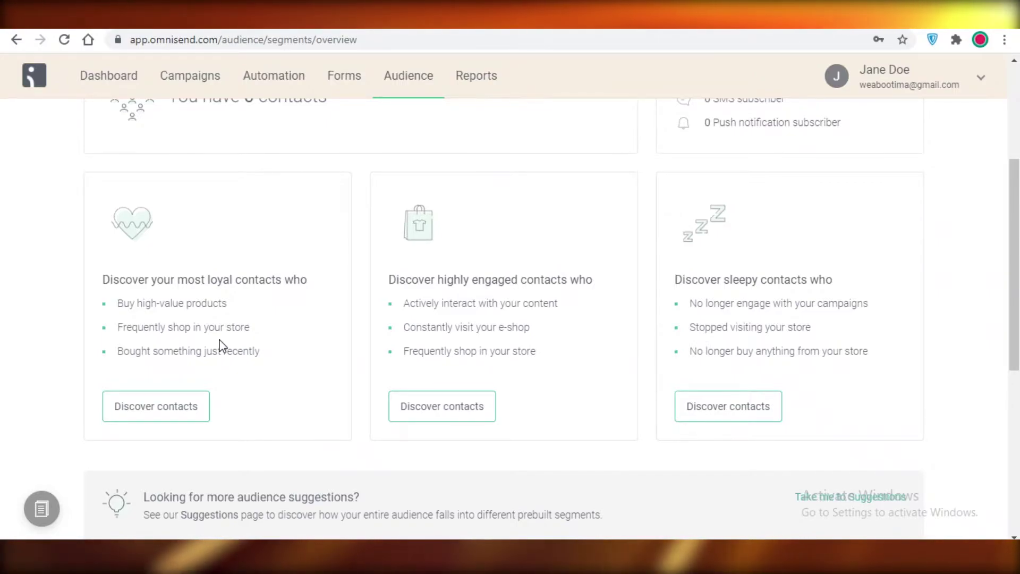
scroll(224, 367, up, 1)
scroll(223, 366, up, 2)
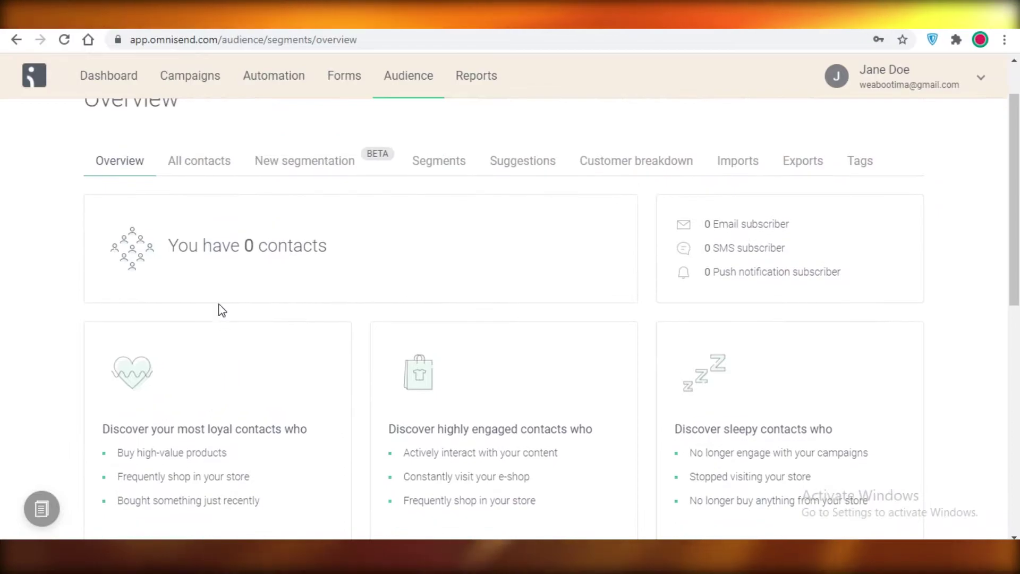
Add a single contact to All contacts using the suggested email address.
click(207, 169)
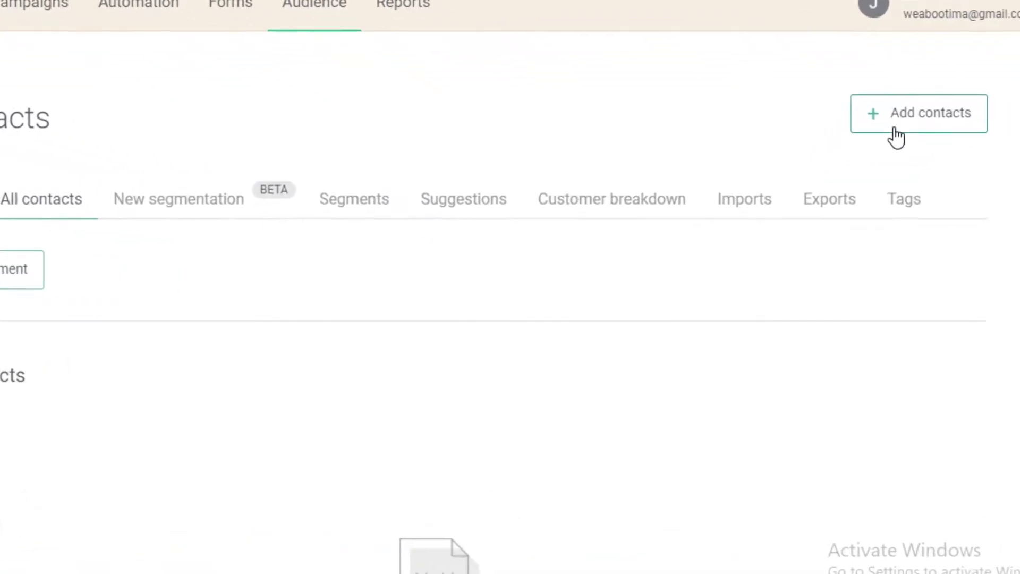
click(895, 130)
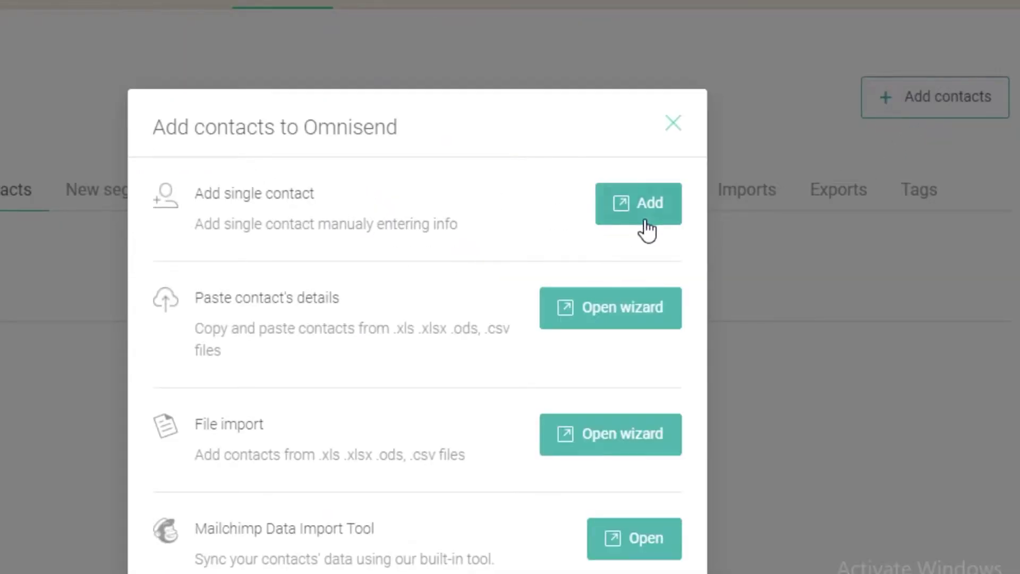
click(646, 223)
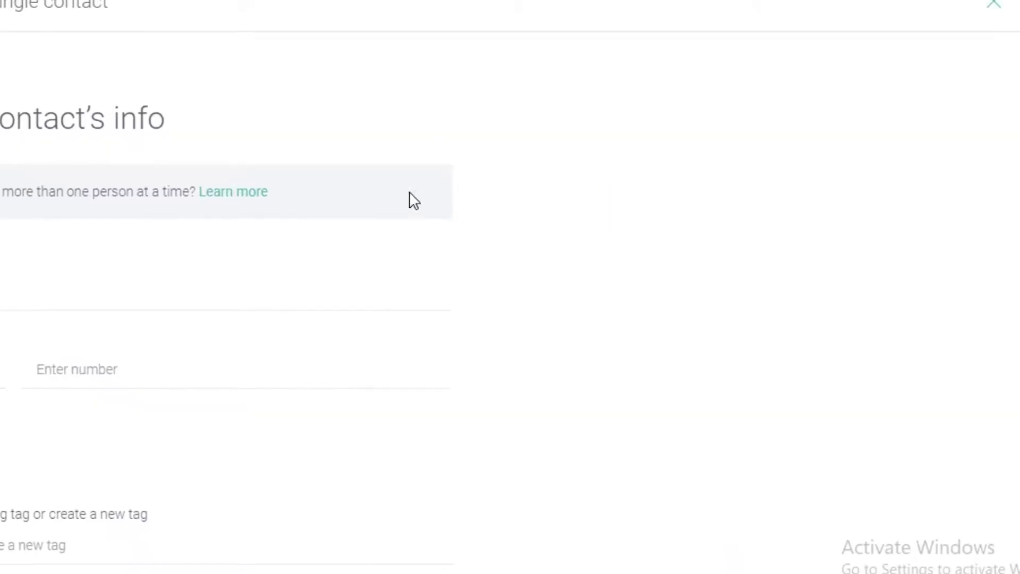
click(72, 303)
click(103, 347)
scroll(84, 351, down, 2)
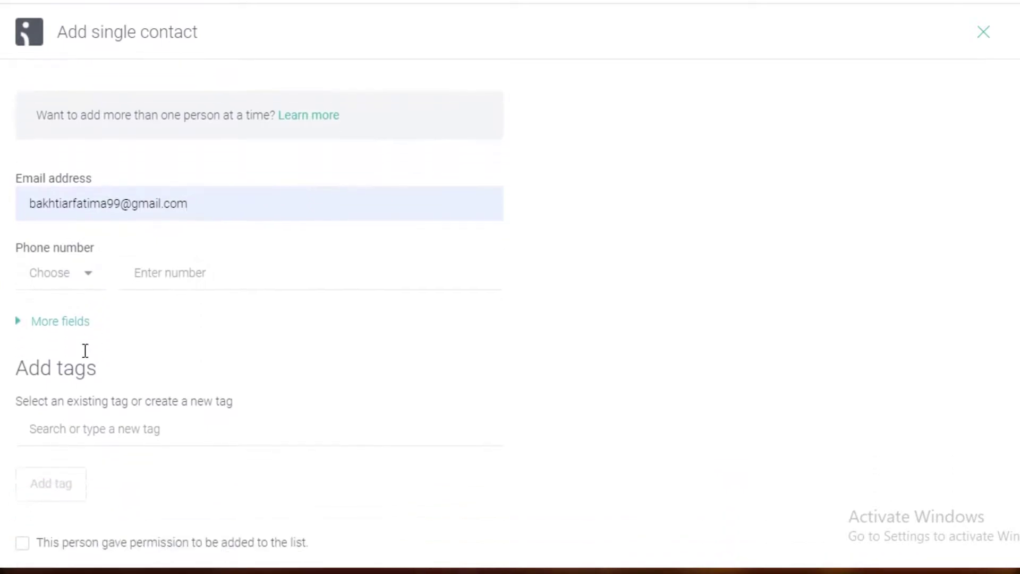
scroll(80, 340, down, 2)
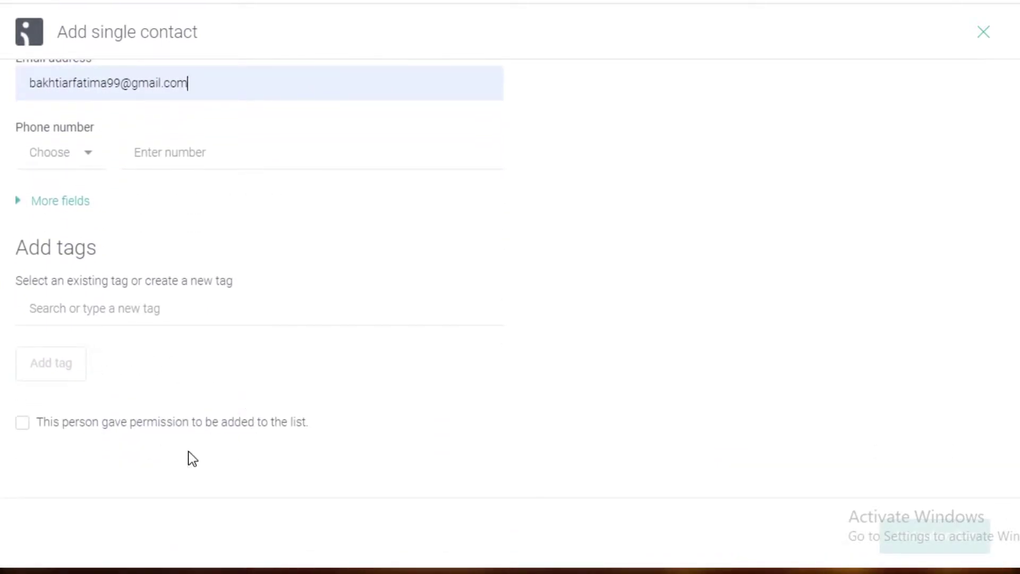
key(Return)
scroll(576, 345, down, 1)
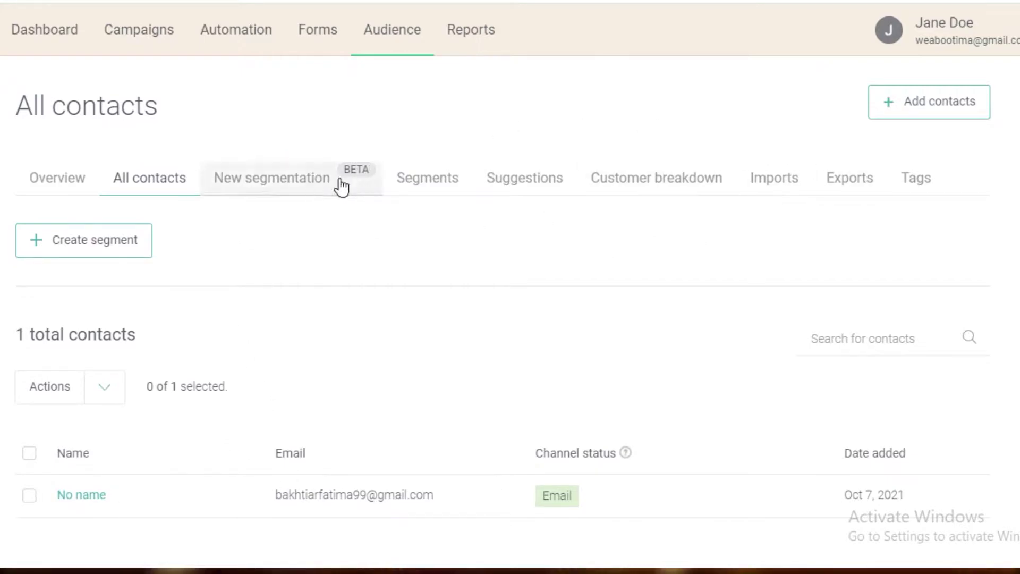
Show the Add contacts options: single contact, paste details, file import, Mailchimp import.
scroll(906, 133, up, 1)
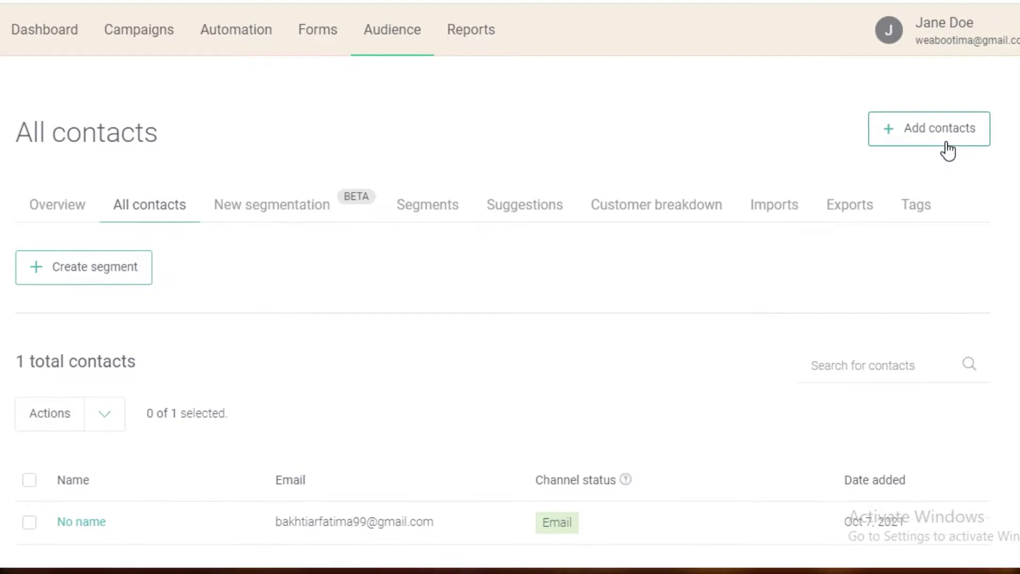
click(938, 136)
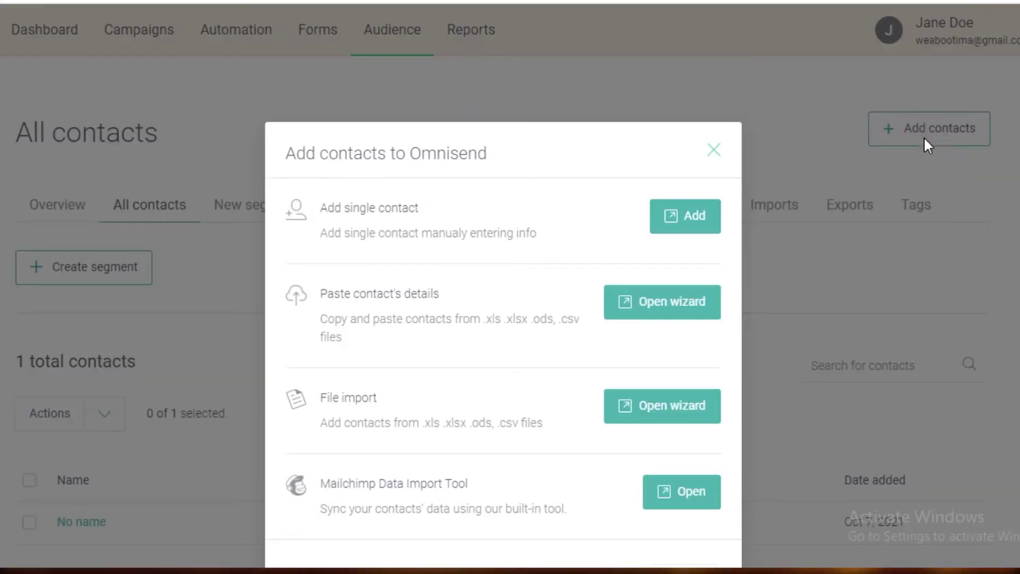
scroll(372, 313, down, 3)
scroll(371, 314, up, 3)
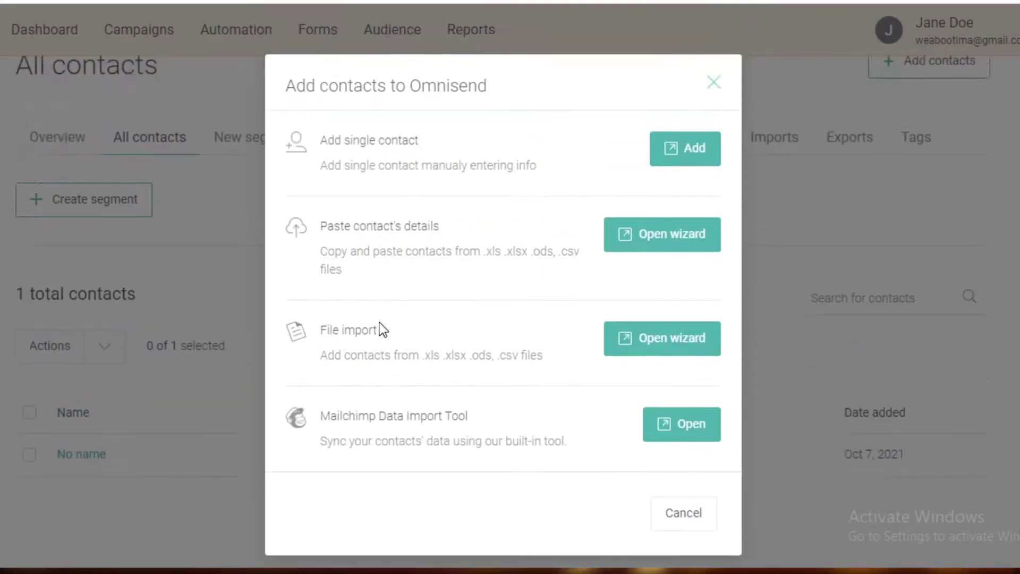
scroll(443, 321, down, 2)
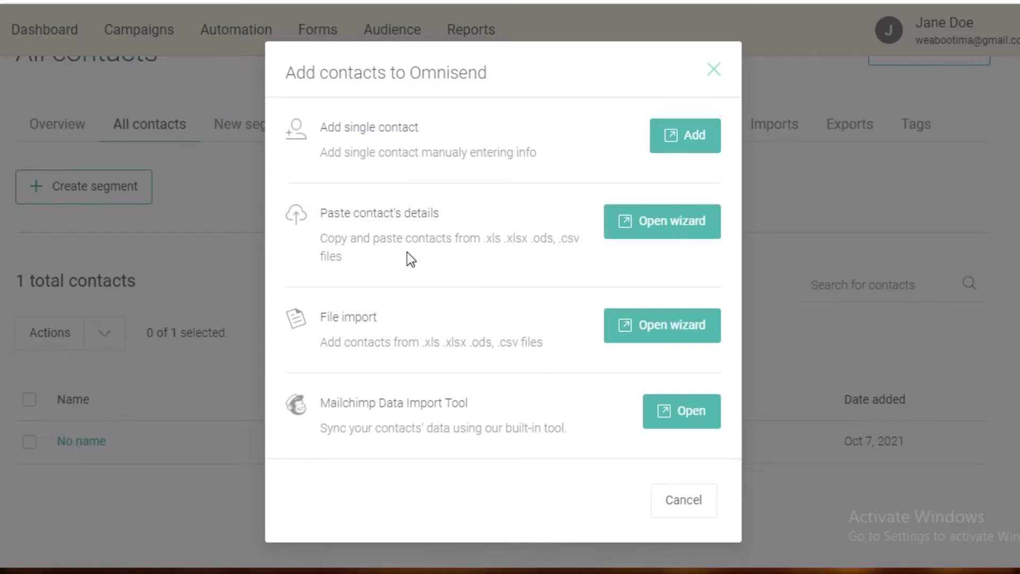
Close the add-contacts dialog and start a new campaign from the Campaigns page.
click(711, 69)
click(142, 43)
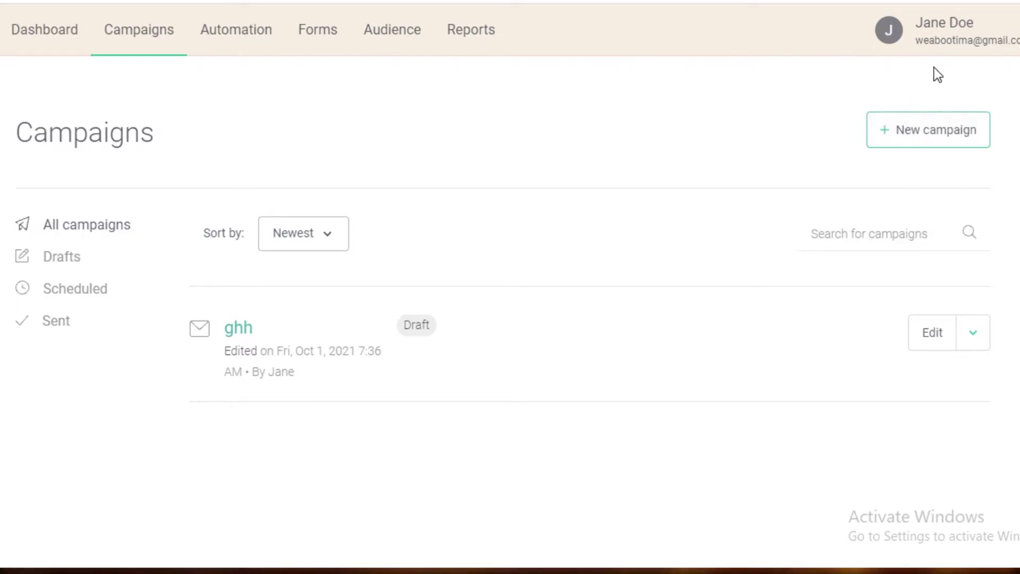
click(893, 133)
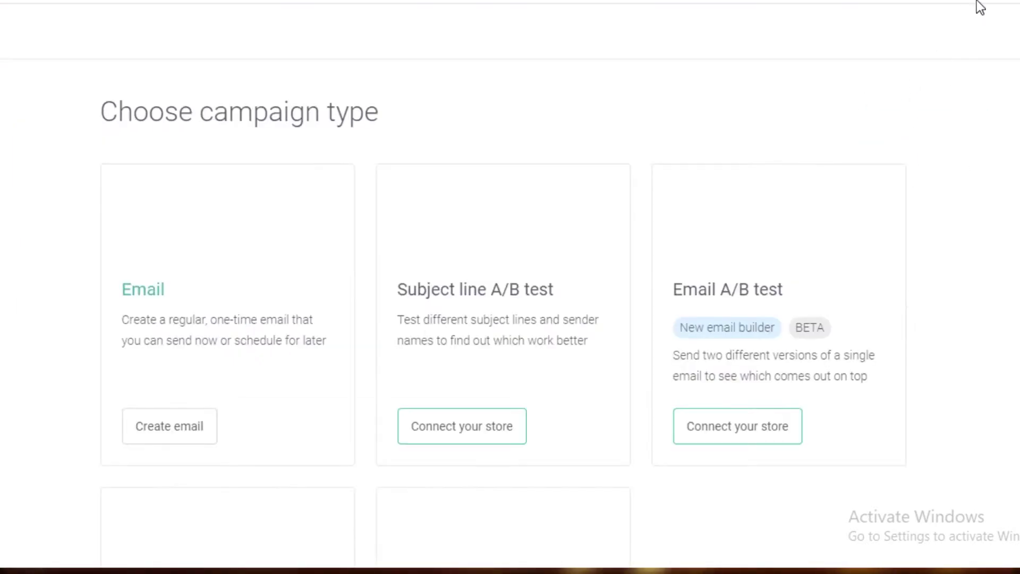
scroll(898, 250, down, 3)
scroll(925, 282, down, 1)
scroll(282, 247, up, 4)
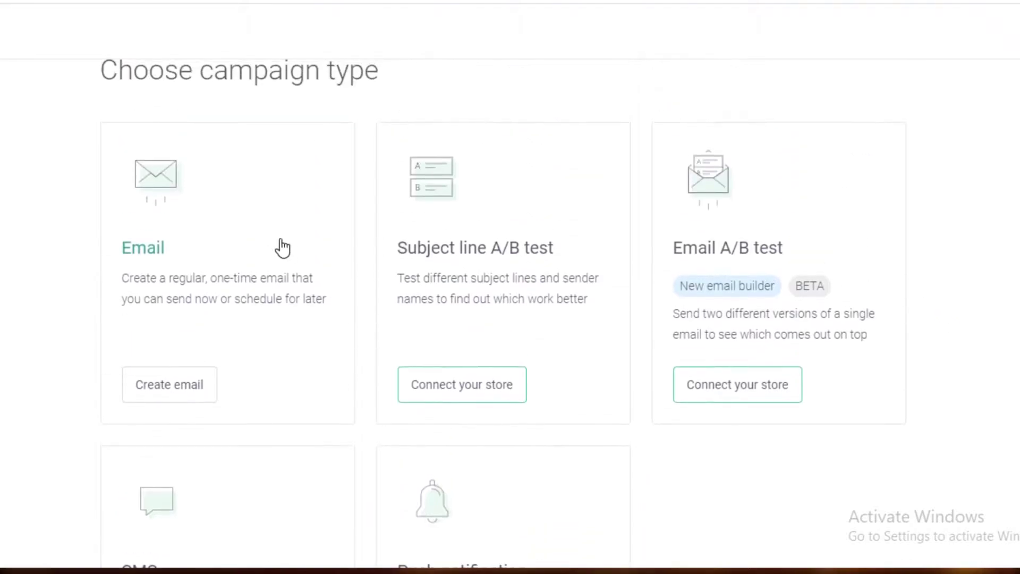
scroll(674, 291, down, 2)
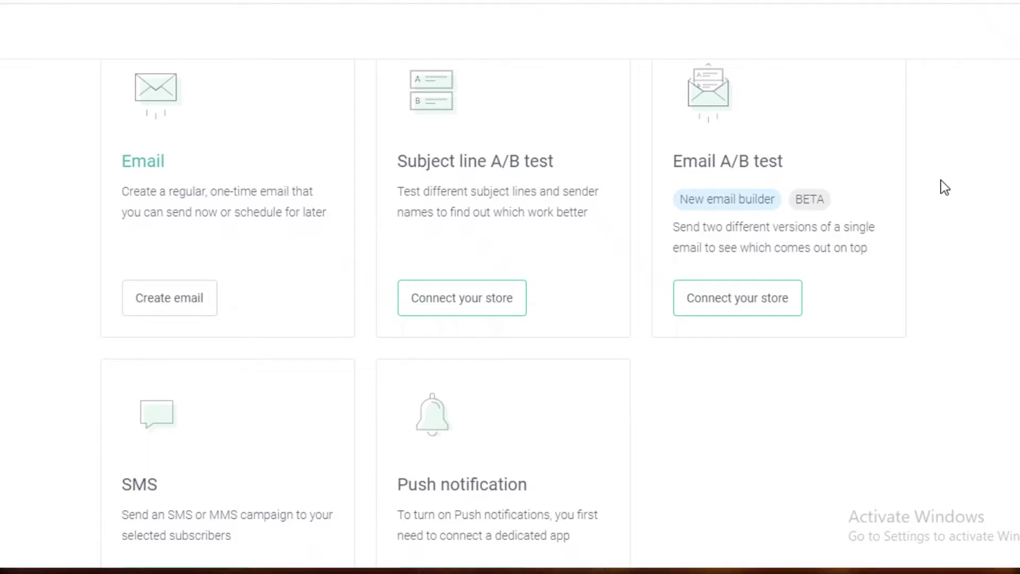
scroll(230, 289, down, 2)
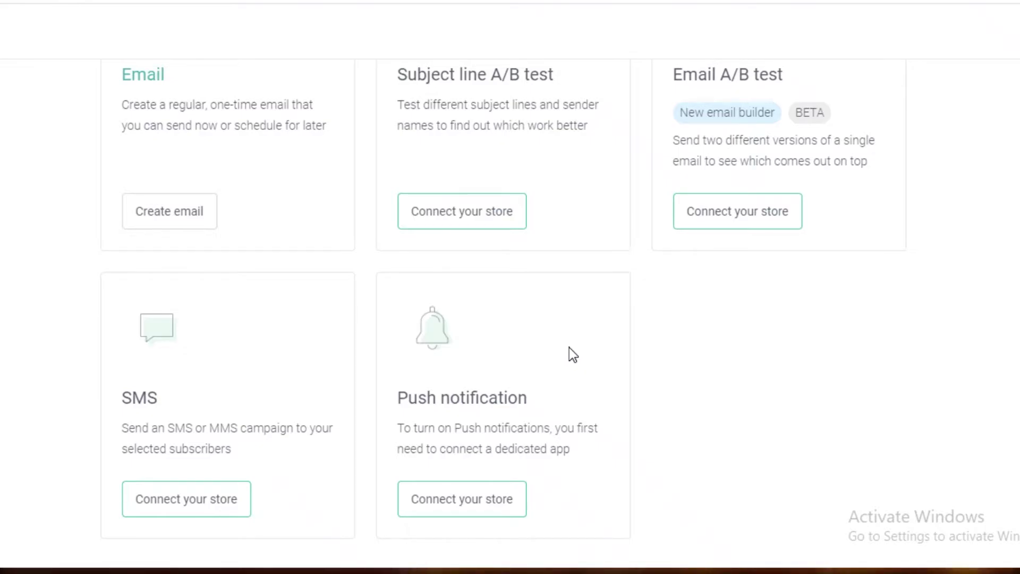
scroll(574, 372, up, 4)
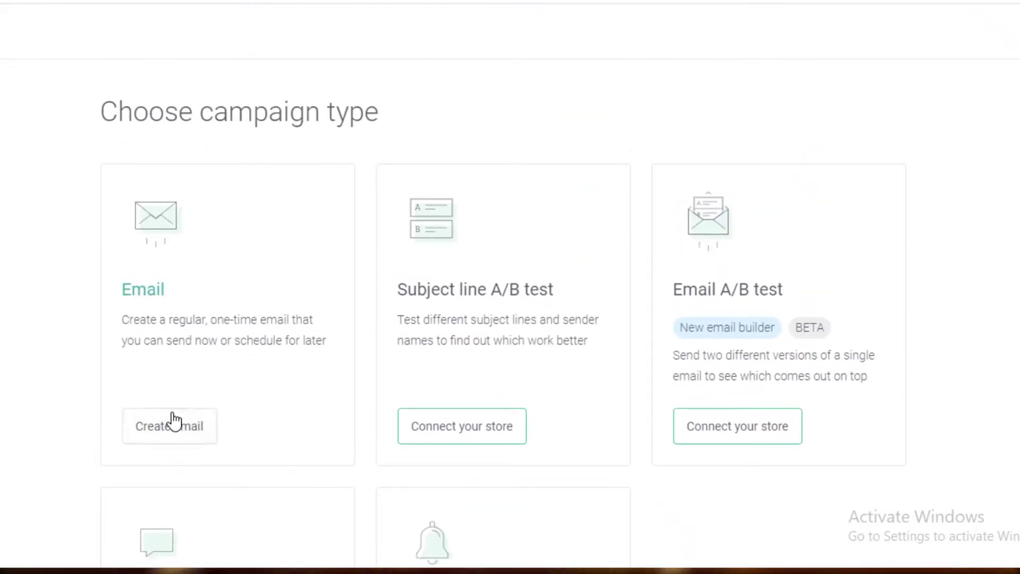
Create an email campaign with subject line 'You forgot something in your cart!'.
click(169, 430)
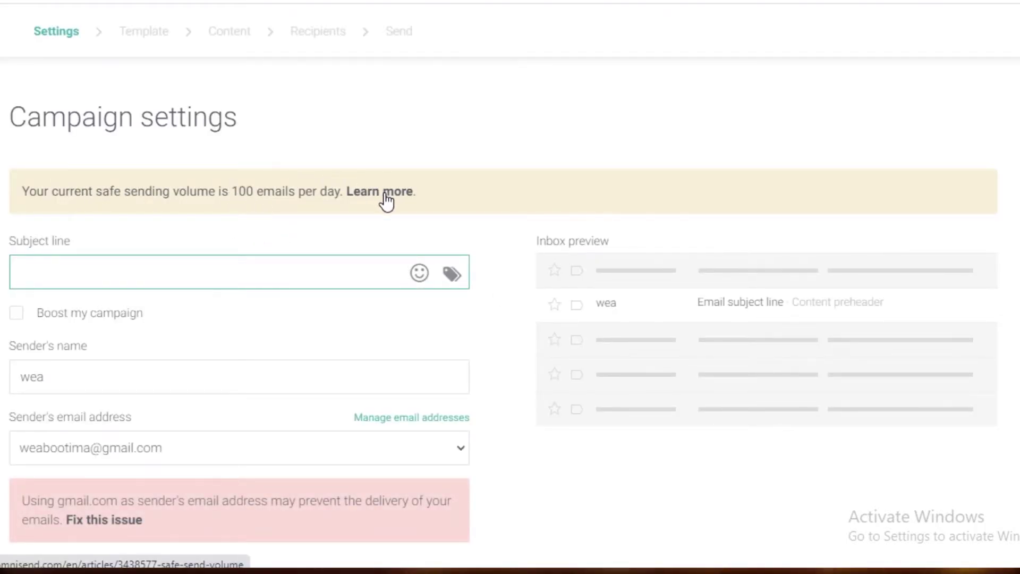
scroll(217, 219, down, 2)
scroll(219, 219, up, 1)
scroll(220, 219, up, 1)
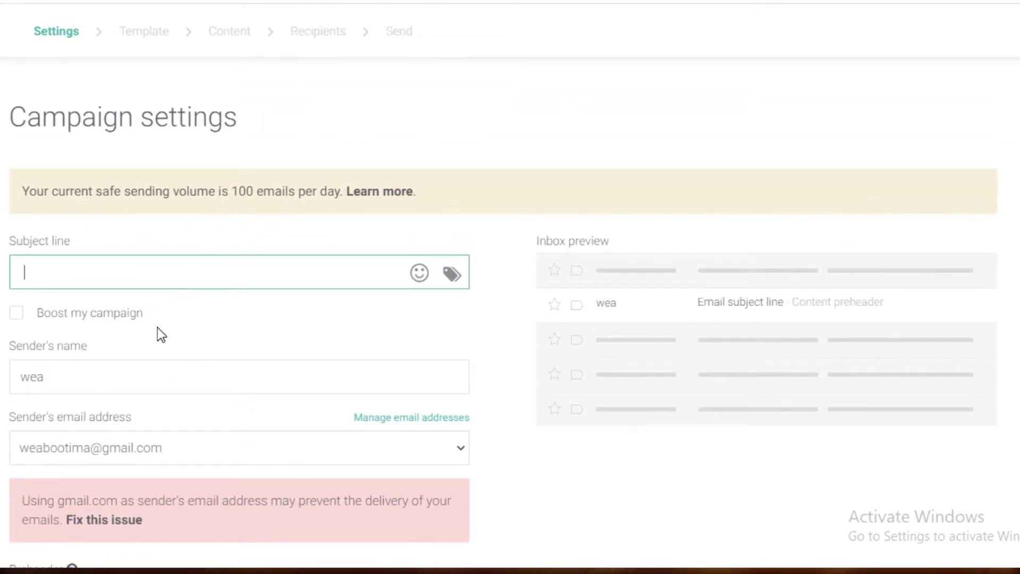
click(120, 267)
scroll(298, 205, down, 2)
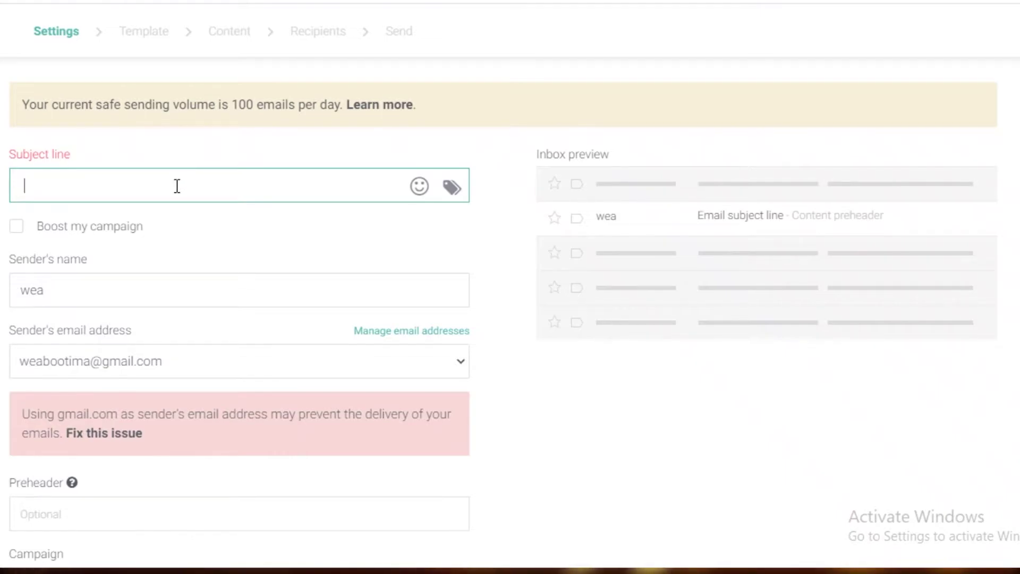
text(You forgot some)
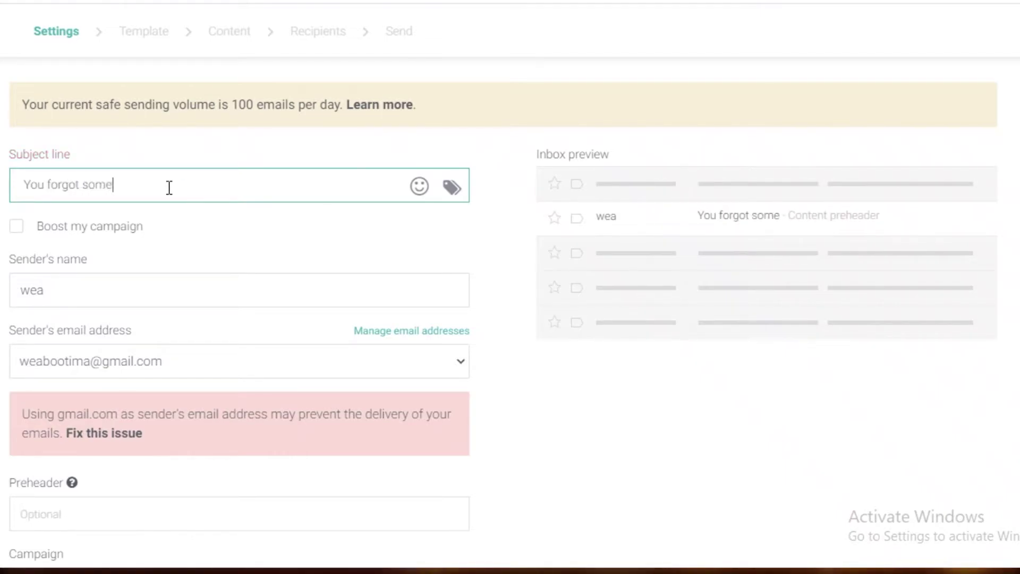
text(thing in your)
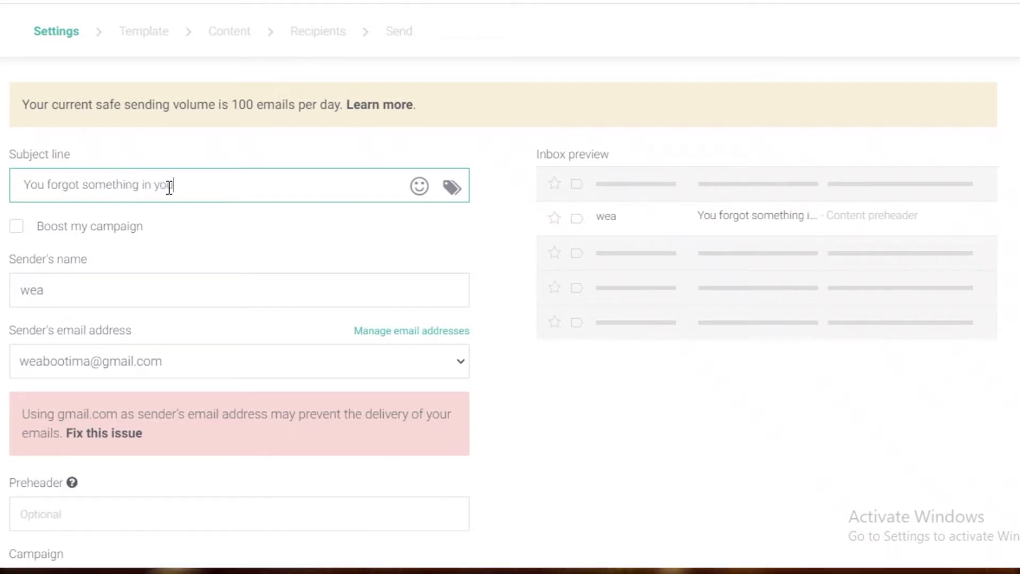
text( cart!)
Replace the sender's name with the account owner's first name.
click(26, 276)
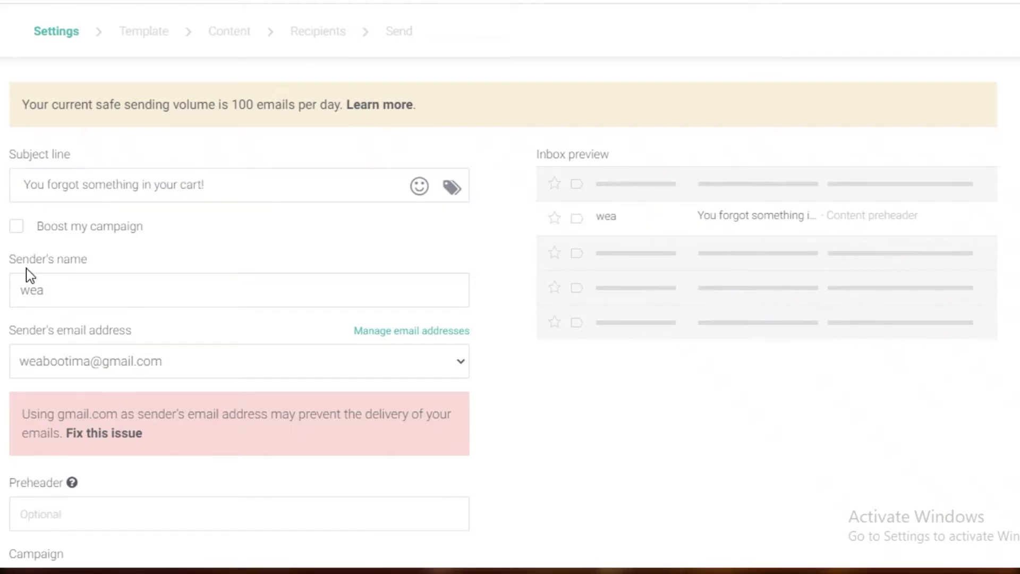
double_click(45, 291)
key(BackSpace)
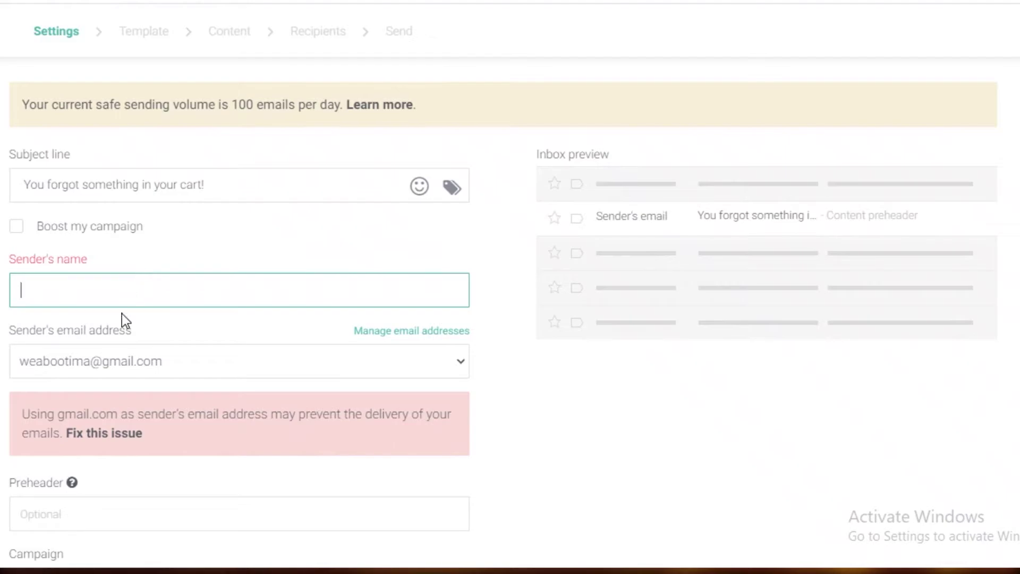
text(S)
key(BackSpace)
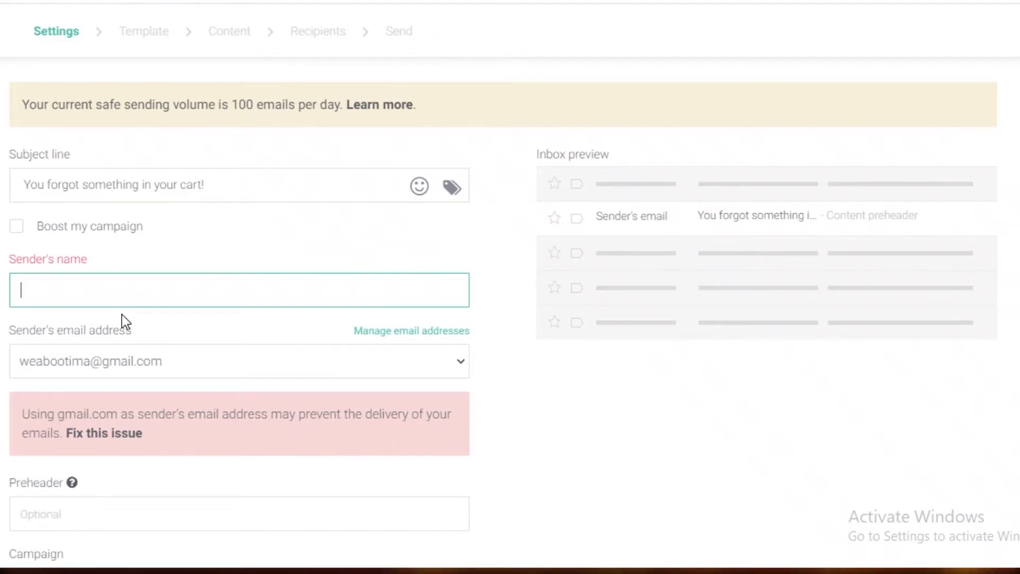
text(Jane from)
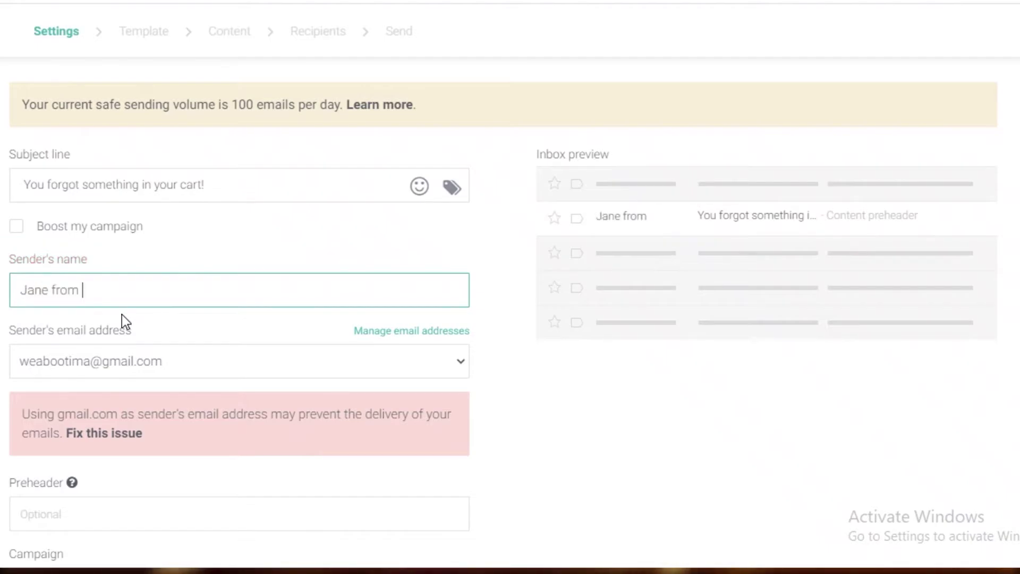
text( Cook)
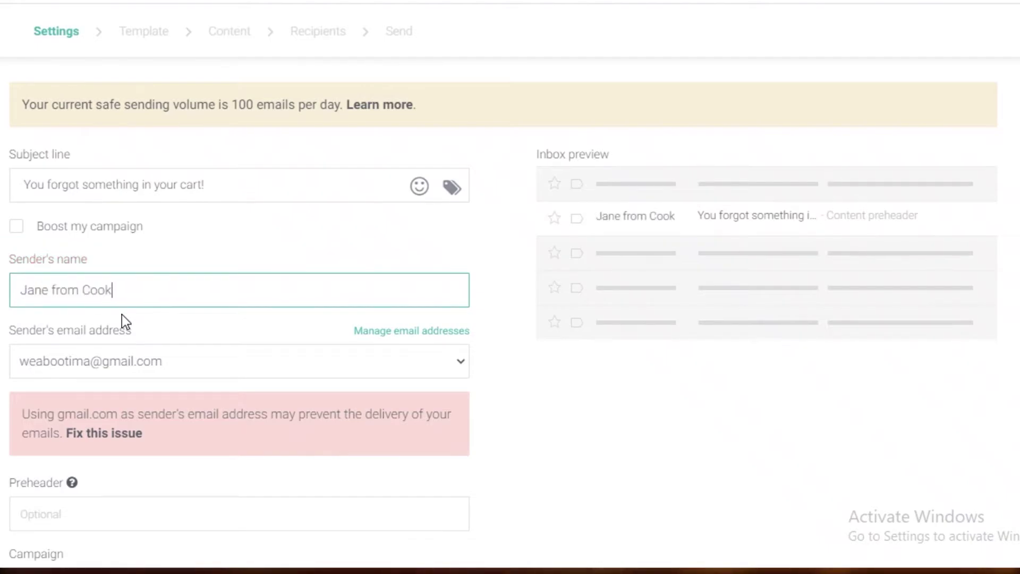
text(ing)
key(BackSpace)
key(BackSpace)
key(BackSpace)
key(BackSpace)
key(BackSpace)
key(BackSpace)
key(BackSpace)
key(BackSpace)
key(BackSpace)
key(BackSpace)
key(BackSpace)
key(BackSpace)
key(BackSpace)
scroll(130, 342, down, 3)
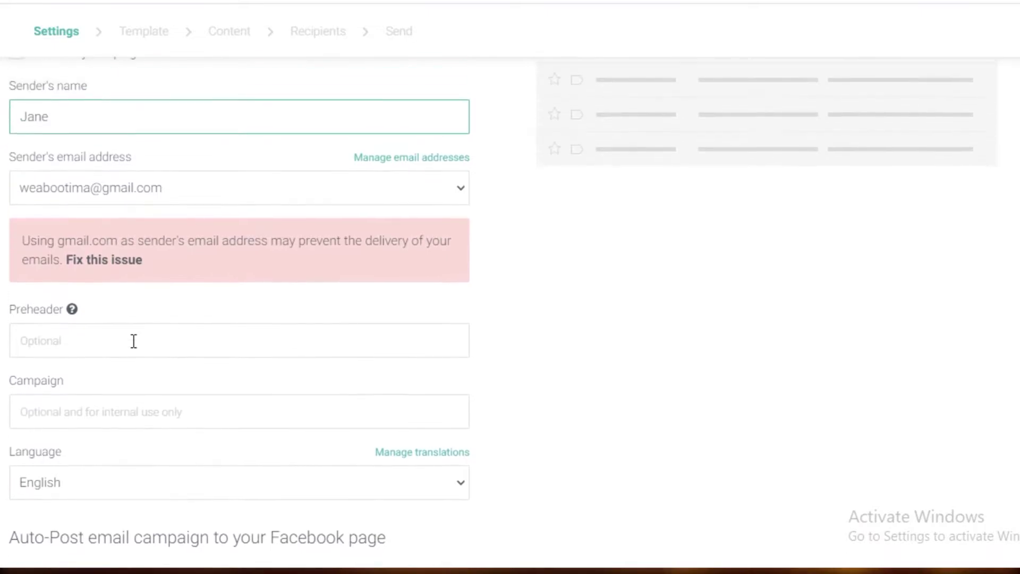
Review the sender email address choices and keep the only available address.
click(383, 189)
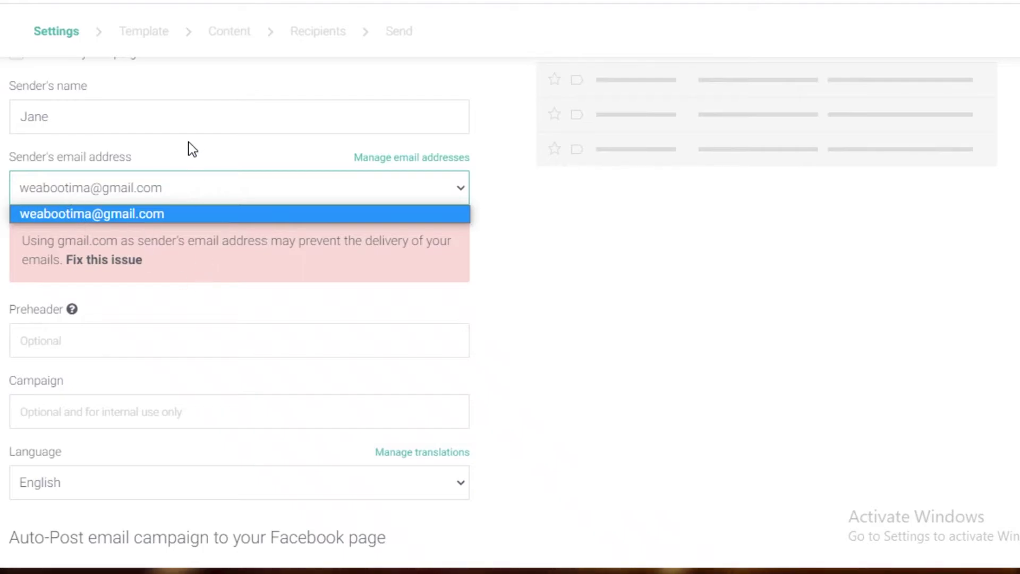
scroll(611, 302, up, 1)
scroll(615, 305, up, 2)
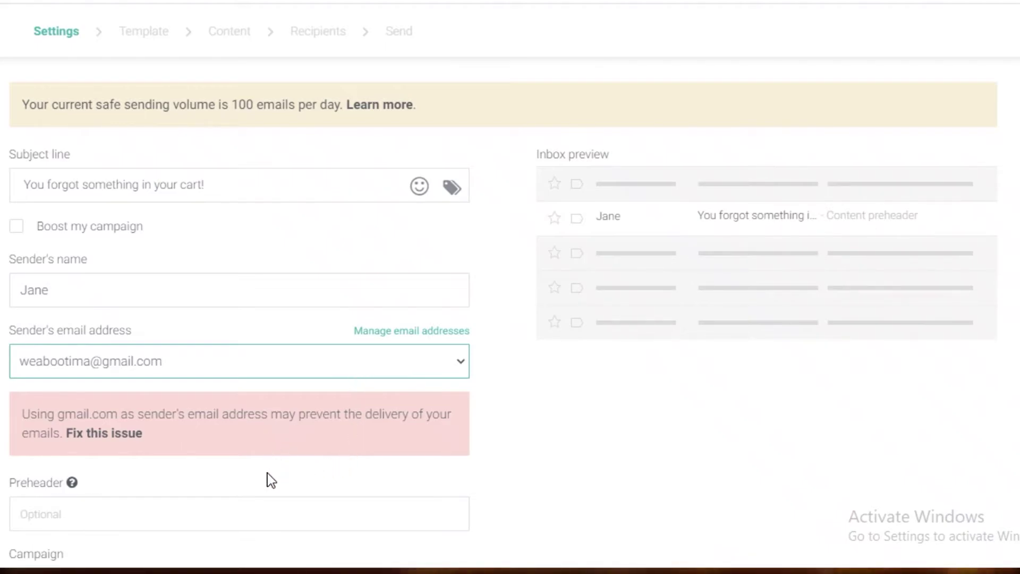
click(232, 371)
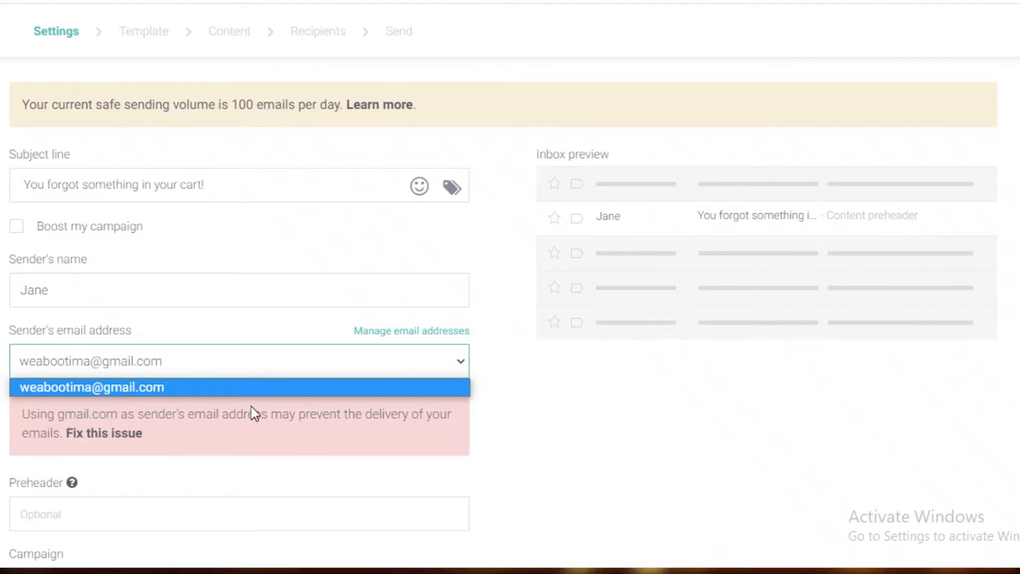
click(82, 371)
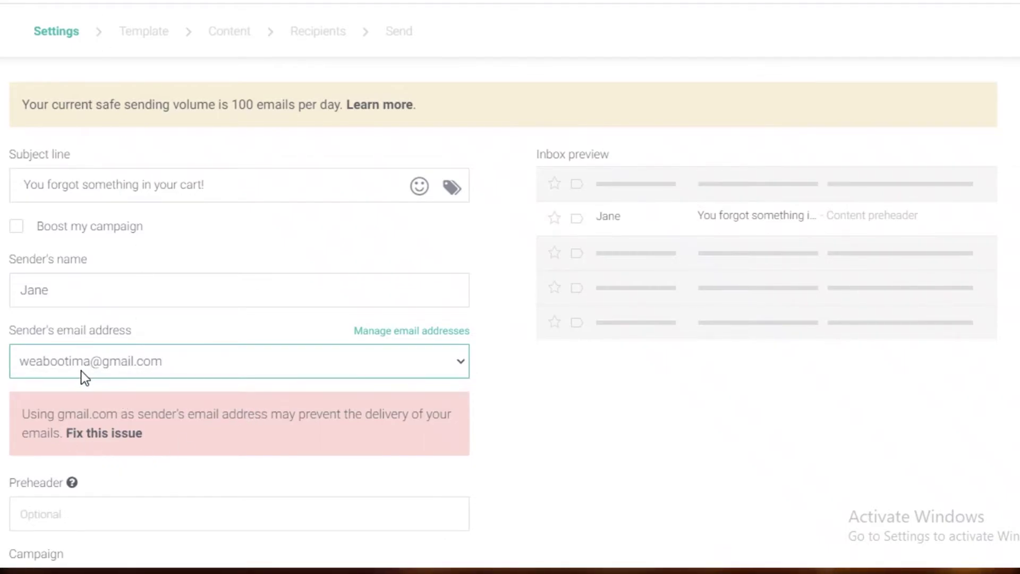
scroll(81, 371, down, 5)
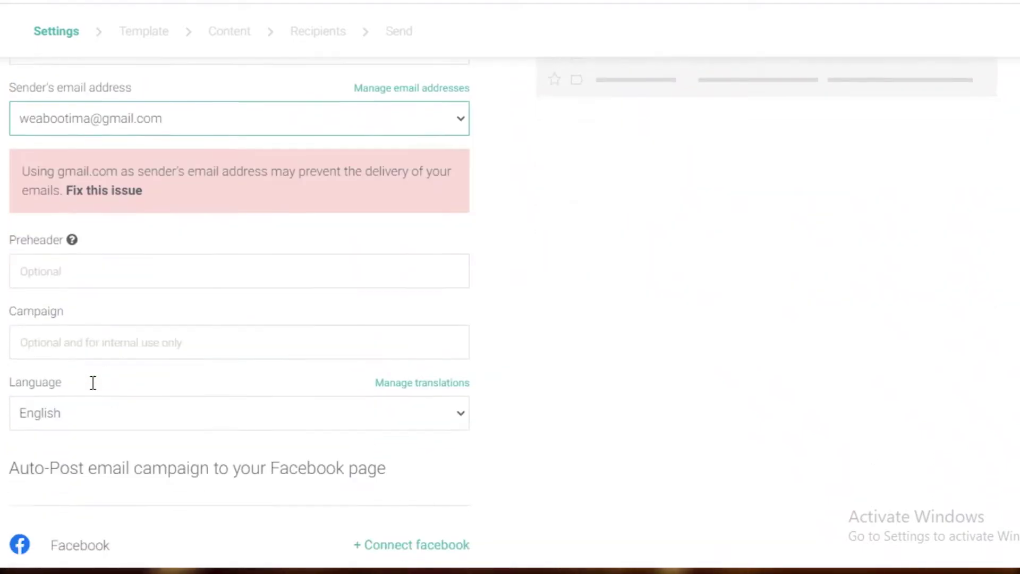
Paste the preheader text 'You can't leave your cart like this!!'.
click(83, 271)
scroll(83, 271, up, 5)
scroll(126, 492, down, 3)
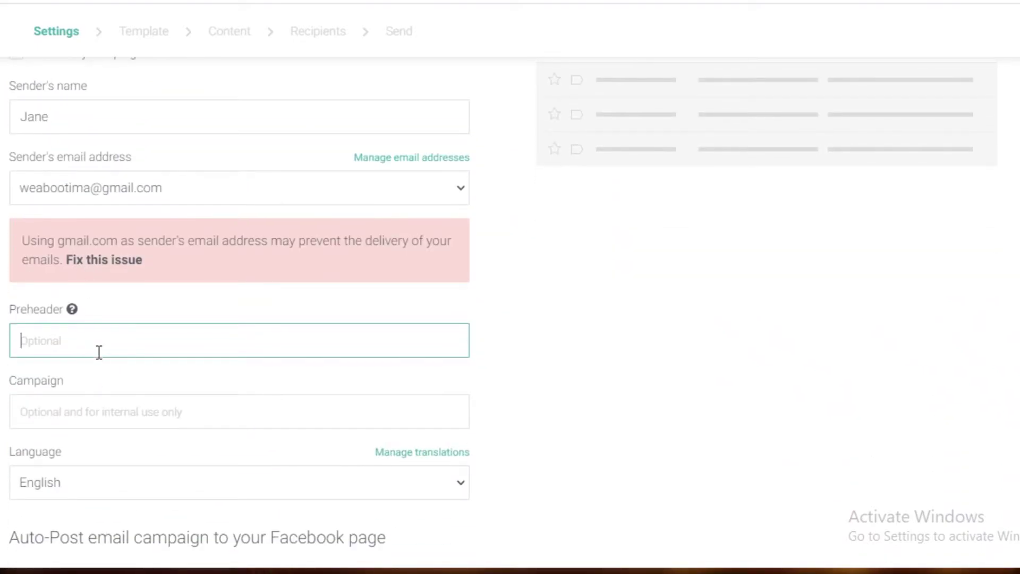
scroll(137, 362, up, 5)
scroll(140, 366, down, 8)
scroll(136, 356, up, 2)
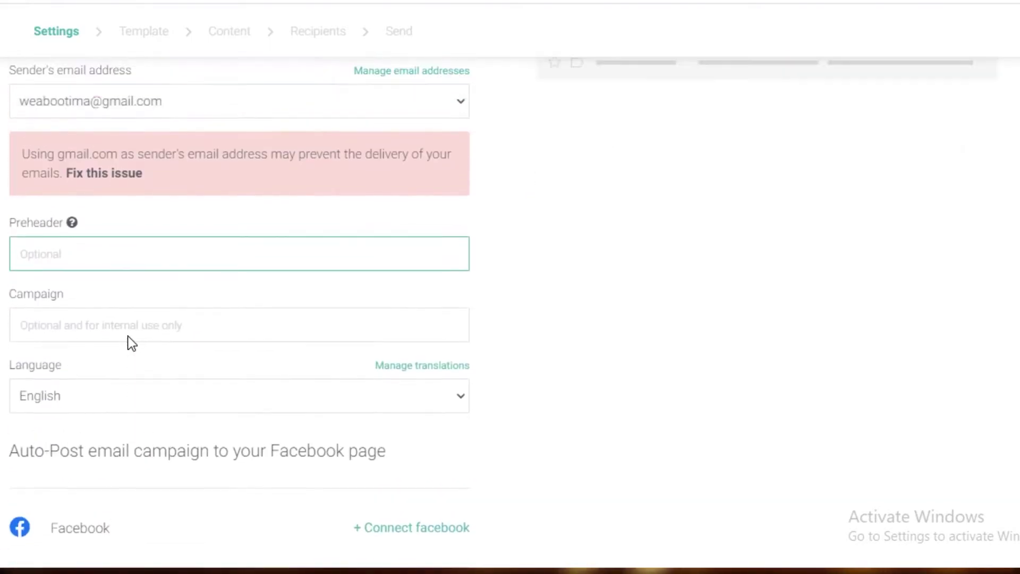
text(You can't leave your cart like this!!)
scroll(157, 362, up, 6)
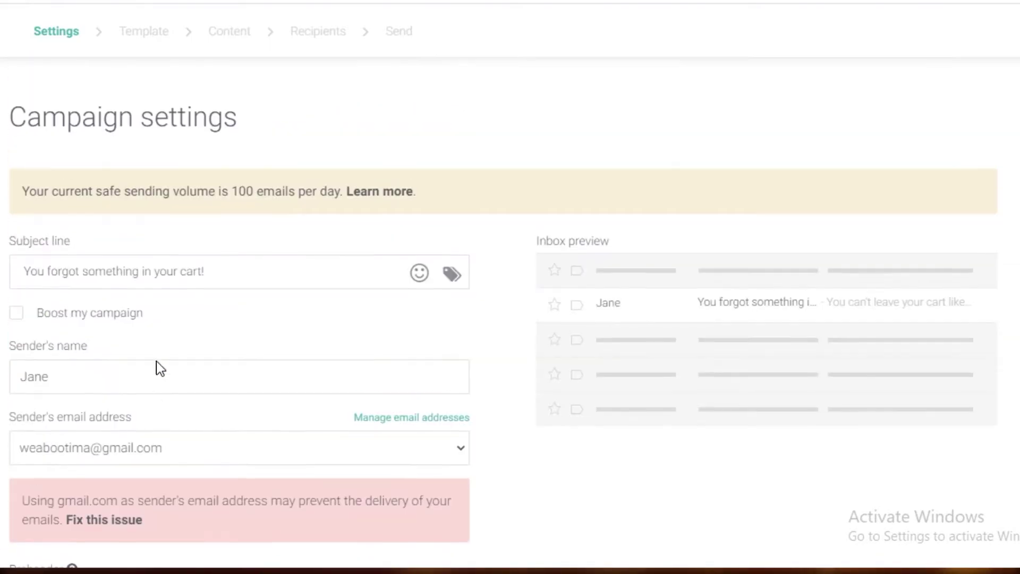
scroll(213, 380, down, 3)
scroll(396, 289, down, 3)
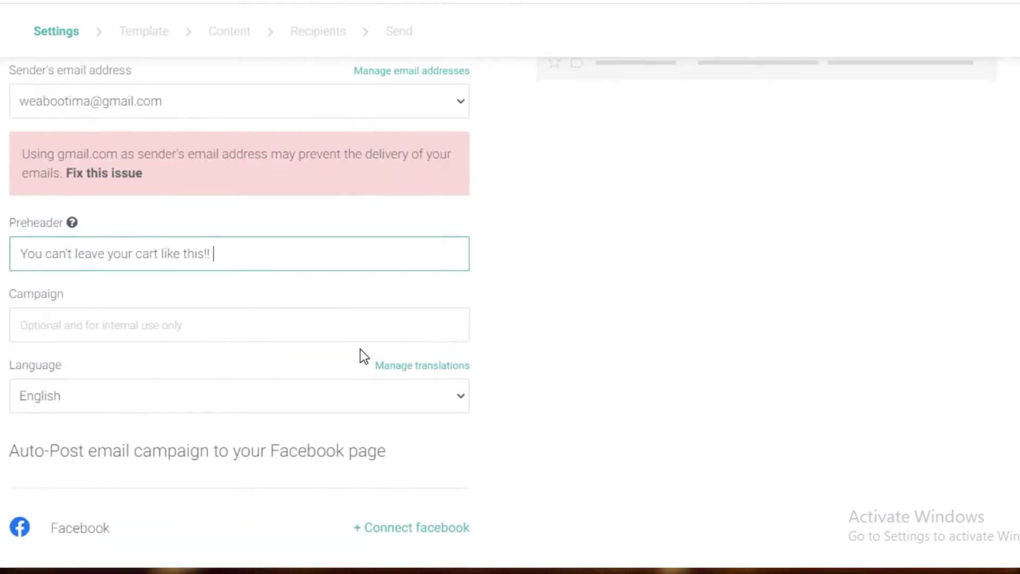
scroll(358, 353, up, 3)
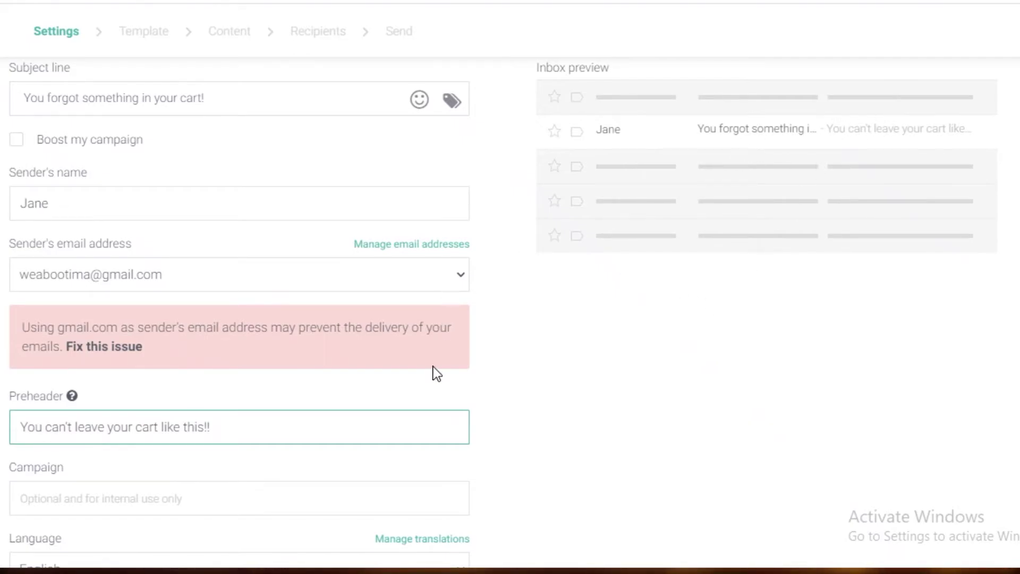
scroll(425, 370, down, 3)
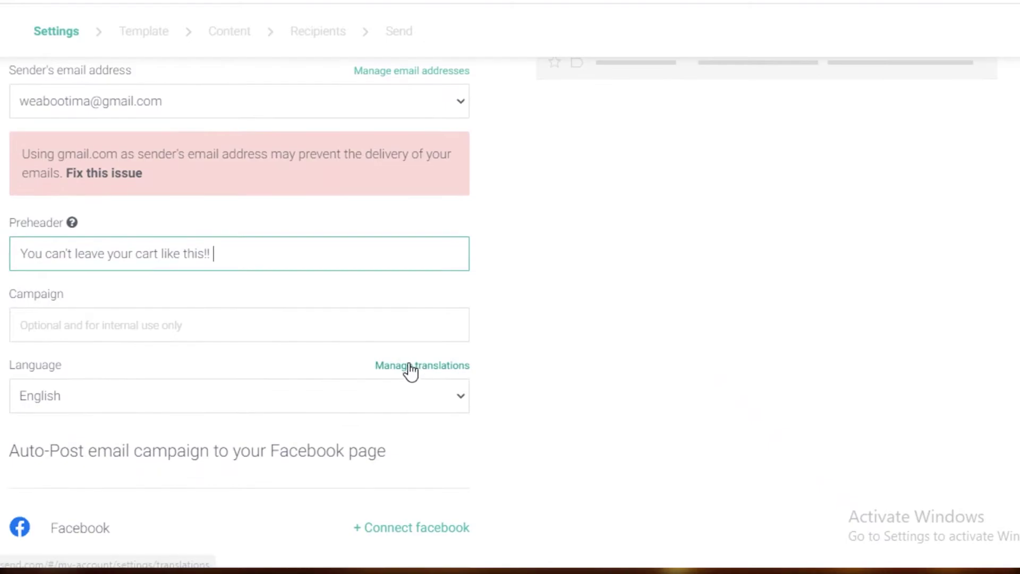
Leave the optional campaign name empty and proceed to the next setup step.
click(367, 324)
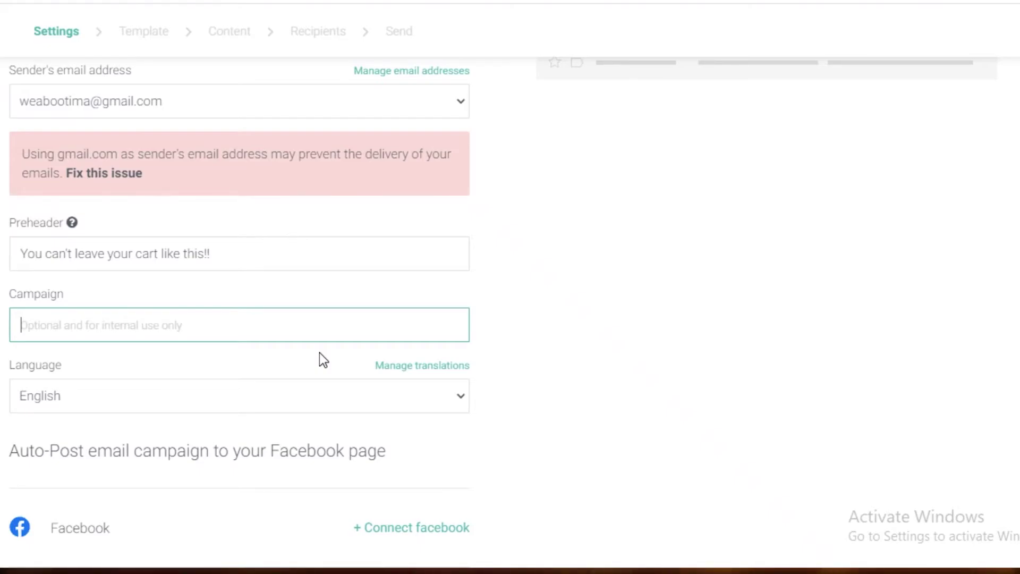
click(531, 404)
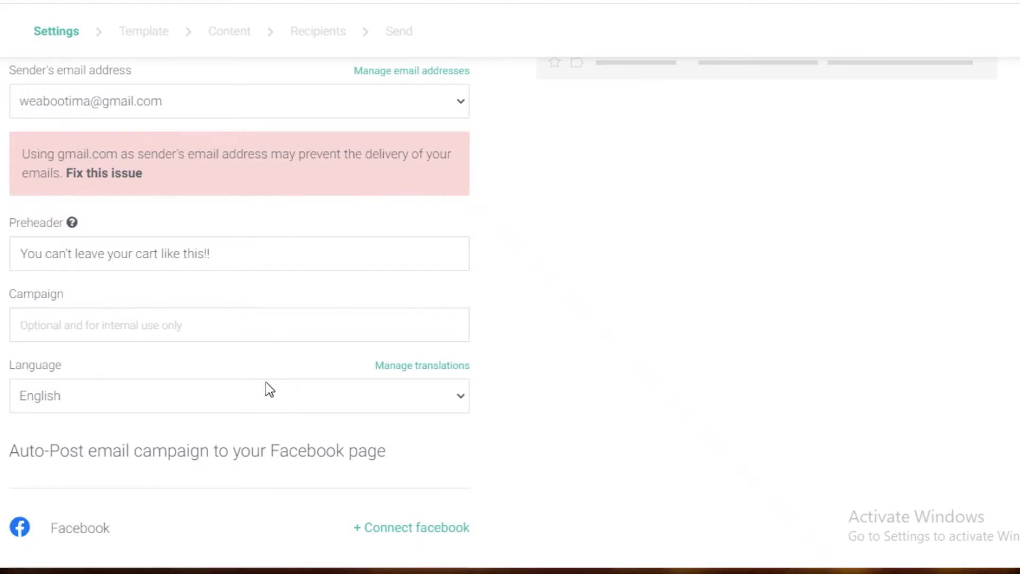
scroll(267, 386, down, 3)
scroll(176, 287, down, 5)
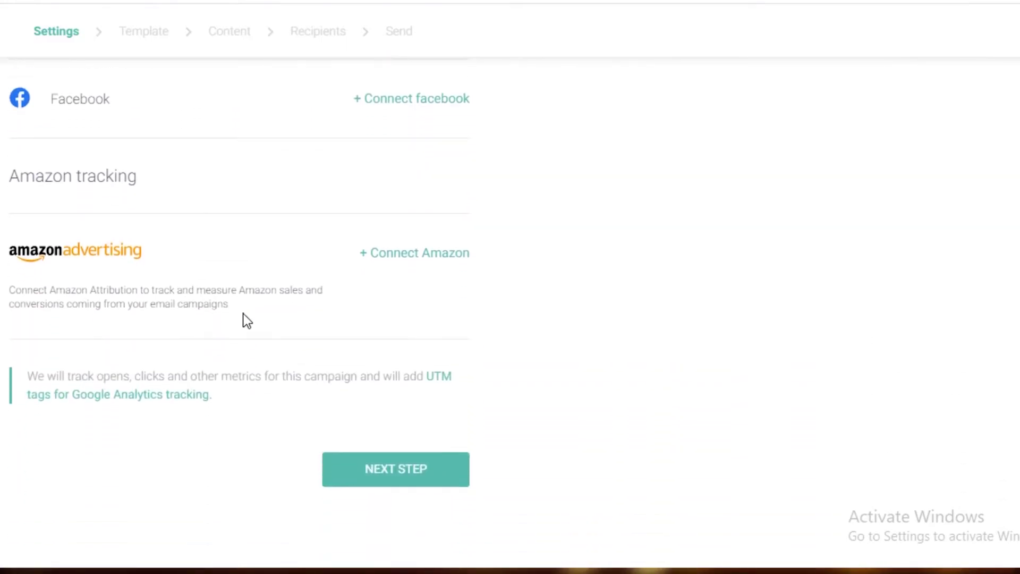
click(361, 466)
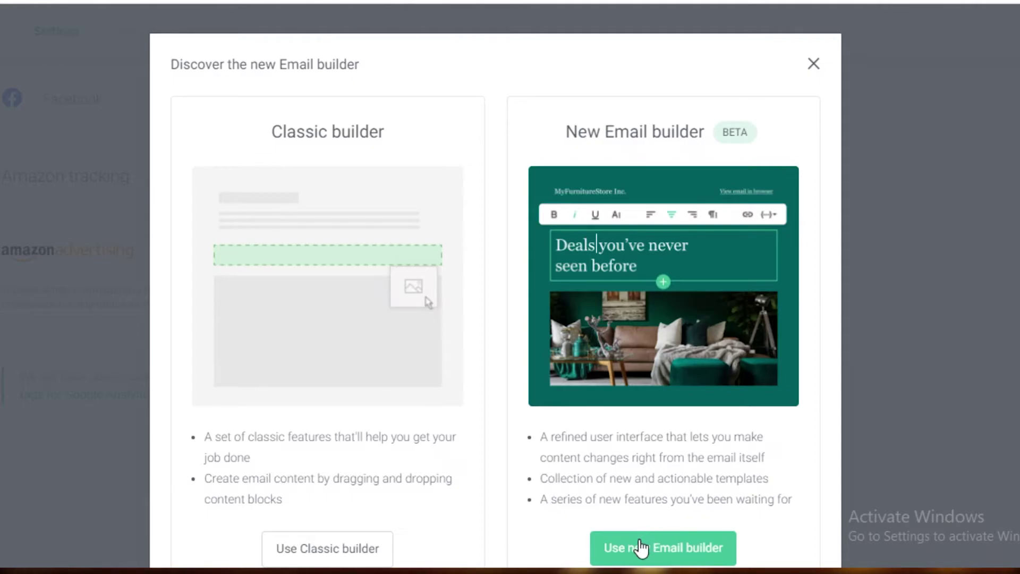
Switch to the new email builder and pick the 'Update about new email provider' template from the gallery.
click(634, 546)
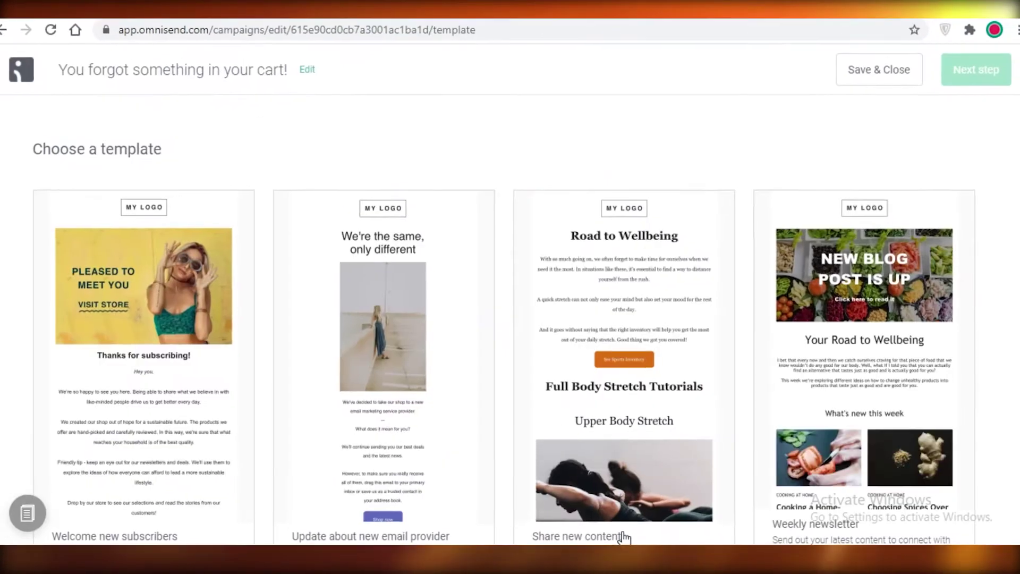
scroll(821, 221, down, 4)
scroll(920, 246, down, 10)
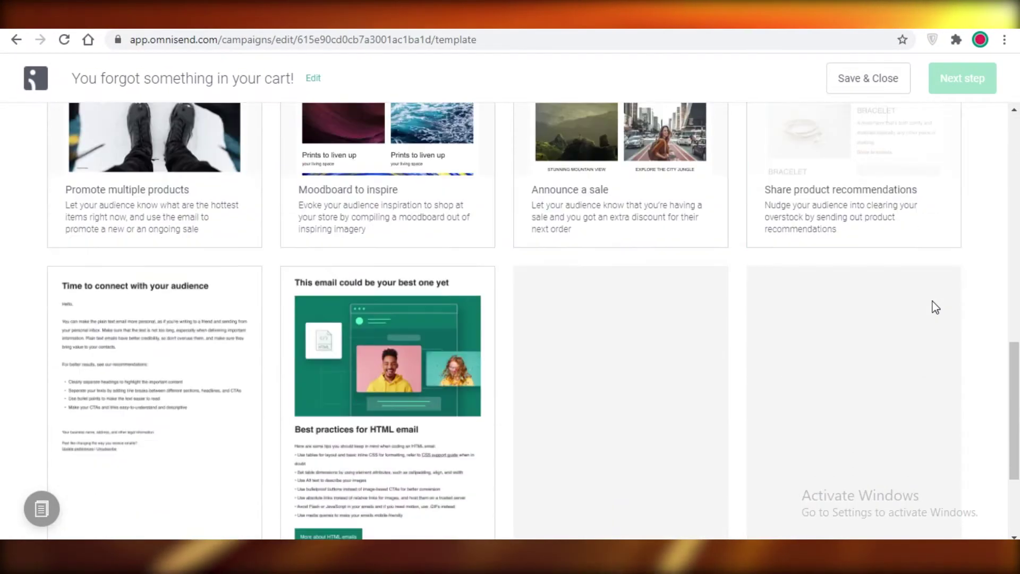
scroll(462, 414, up, 6)
scroll(456, 365, down, 6)
scroll(213, 266, up, 8)
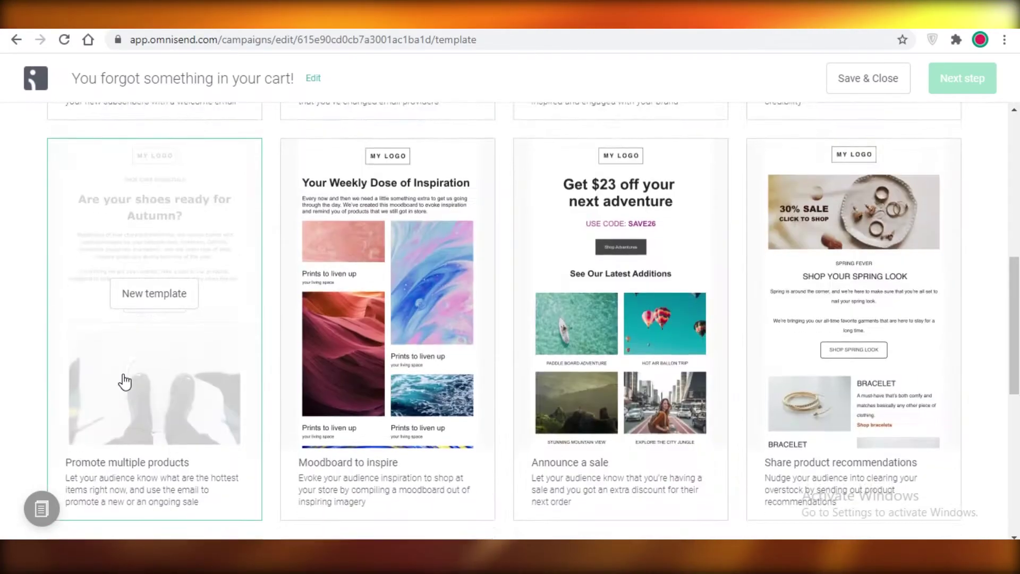
scroll(216, 228, down, 6)
scroll(153, 302, up, 3)
scroll(151, 306, up, 8)
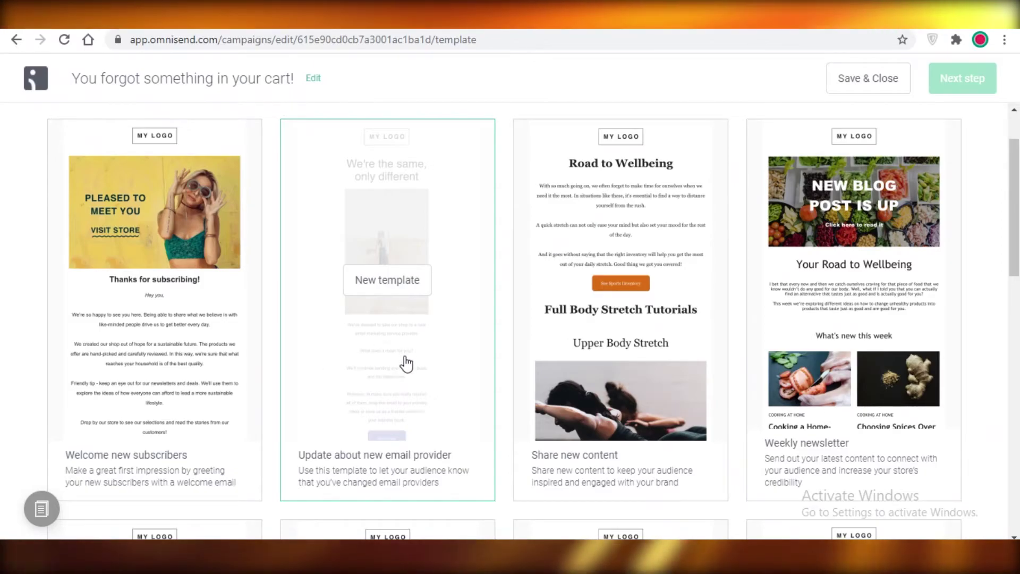
scroll(194, 369, down, 2)
scroll(382, 298, down, 6)
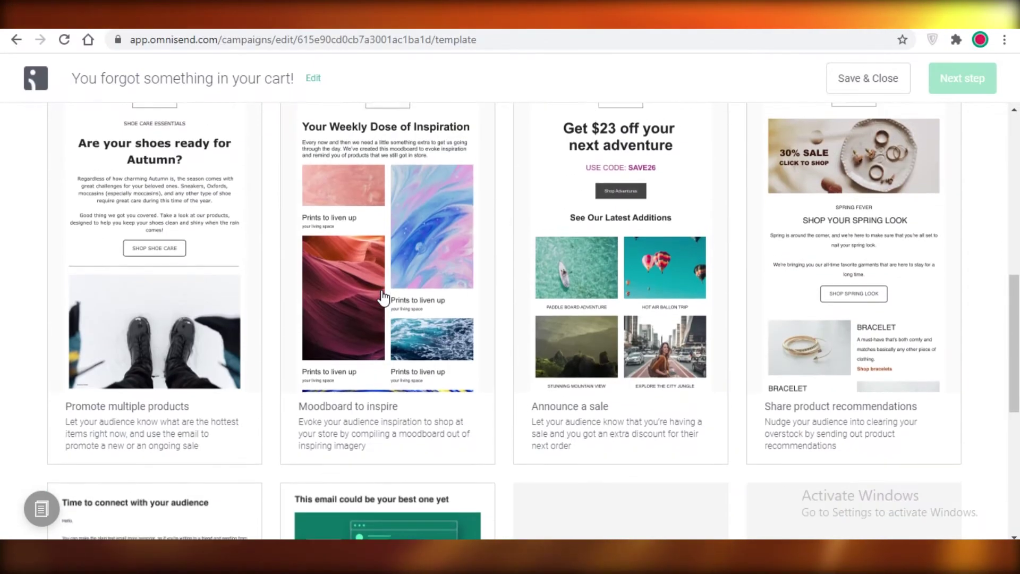
scroll(599, 239, up, 7)
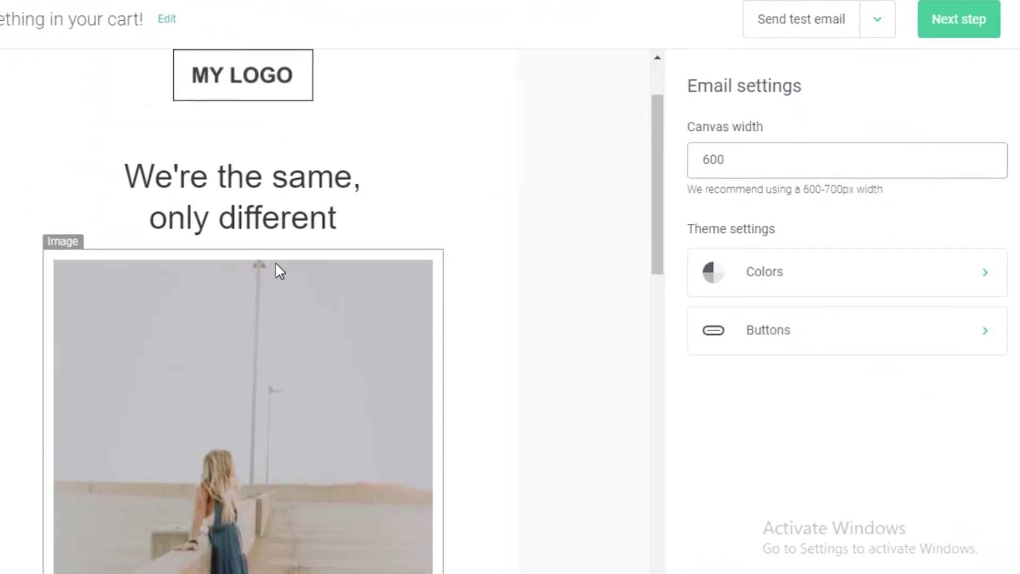
scroll(275, 263, up, 2)
Add a text block above the header logo, then delete the logo image block.
click(266, 167)
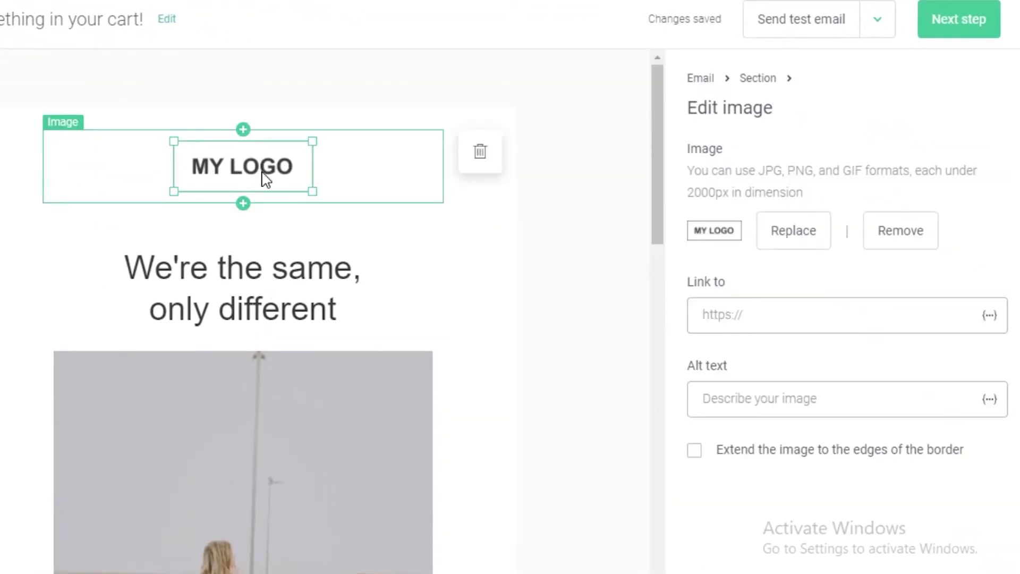
click(243, 129)
click(266, 218)
click(480, 193)
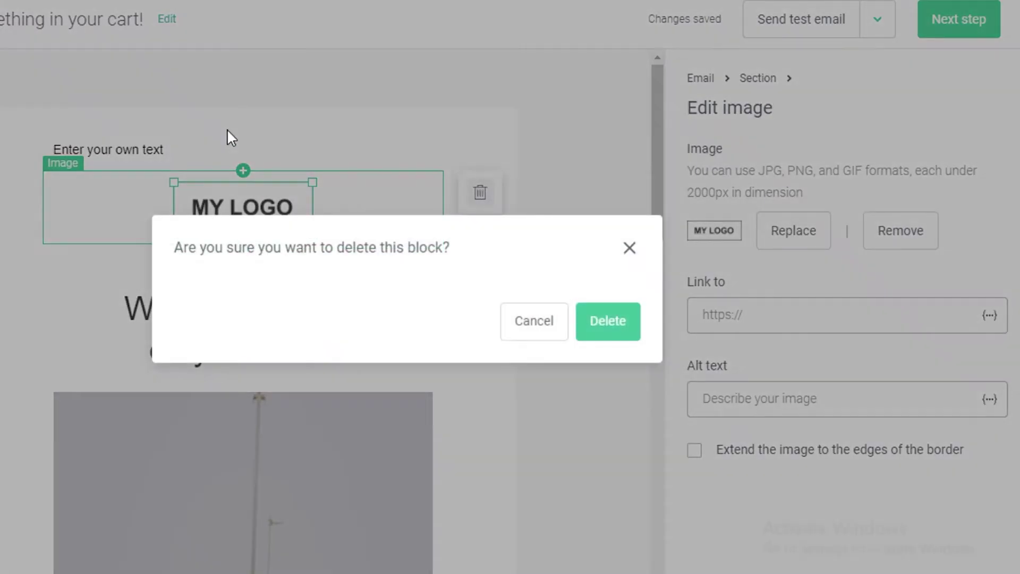
click(611, 319)
Replace the new block's placeholder with a bold 'SCRUNCIES BY SARA' header.
click(158, 152)
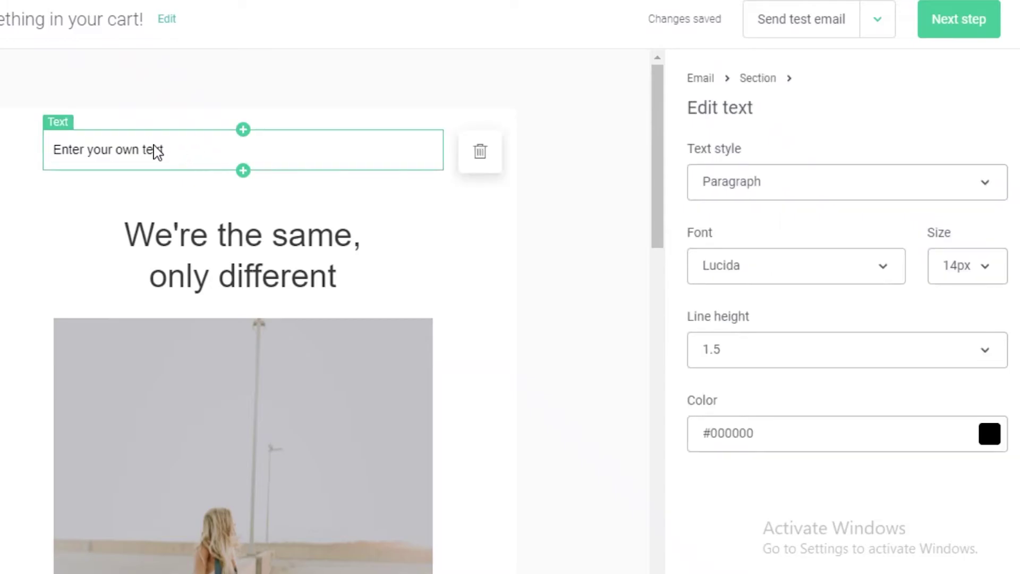
click(141, 148)
key(ctrl+a)
key(BackSpace)
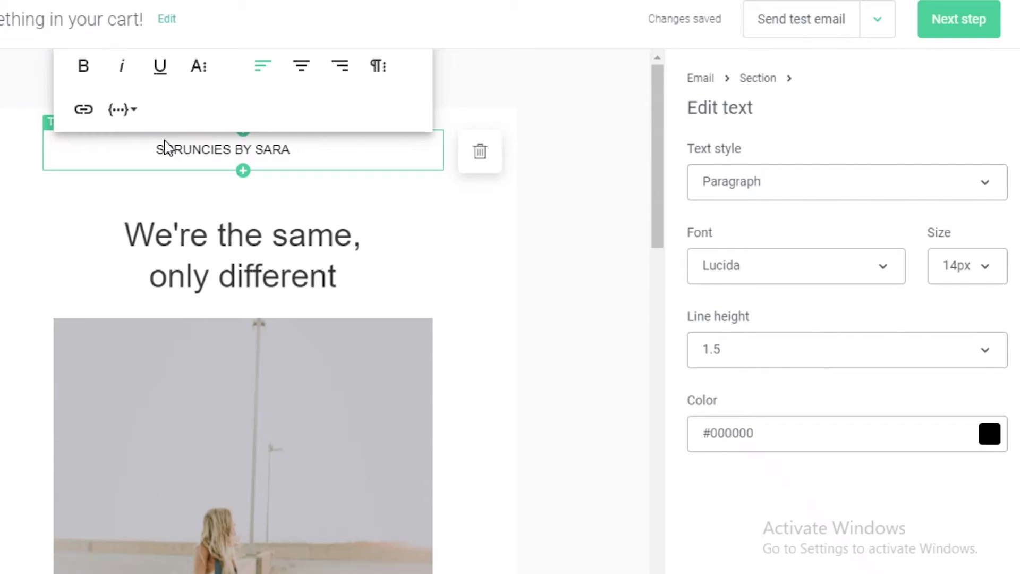
key(Delete)
key(Delete)
key(Delete)
key(Delete)
click(199, 152)
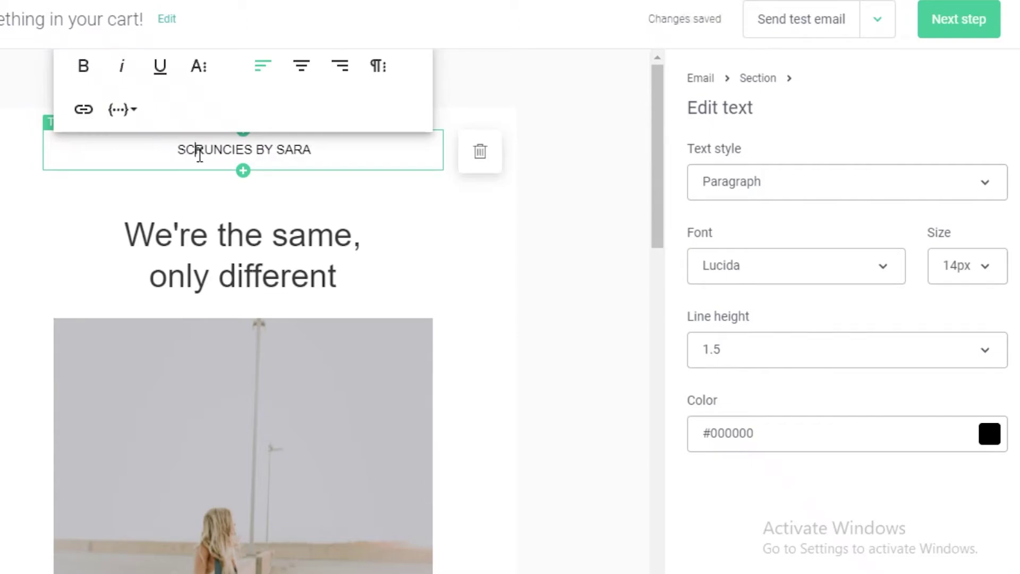
triple_click(200, 152)
click(84, 66)
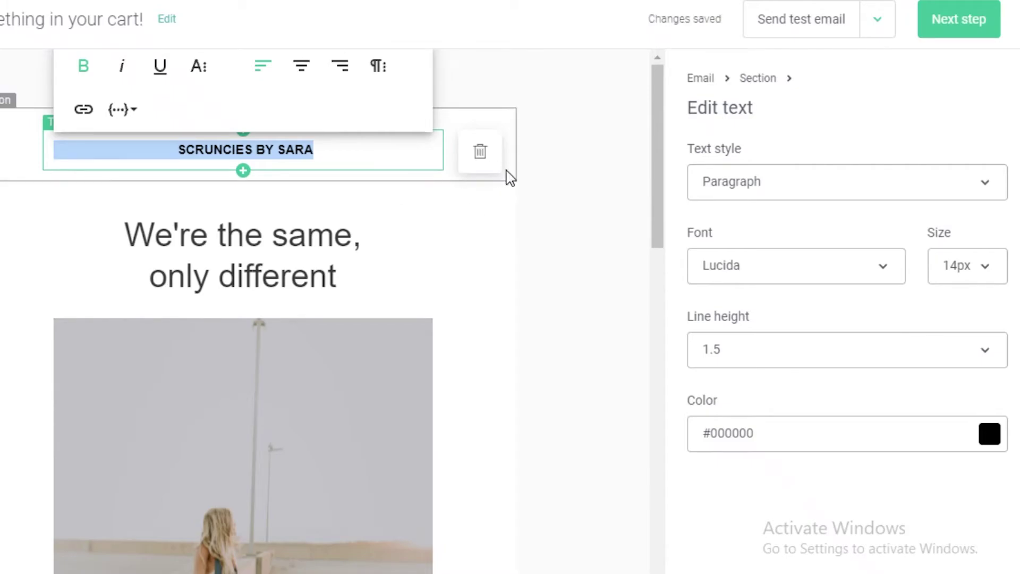
click(309, 151)
Review the header block and browse the block list without adding anything.
click(553, 181)
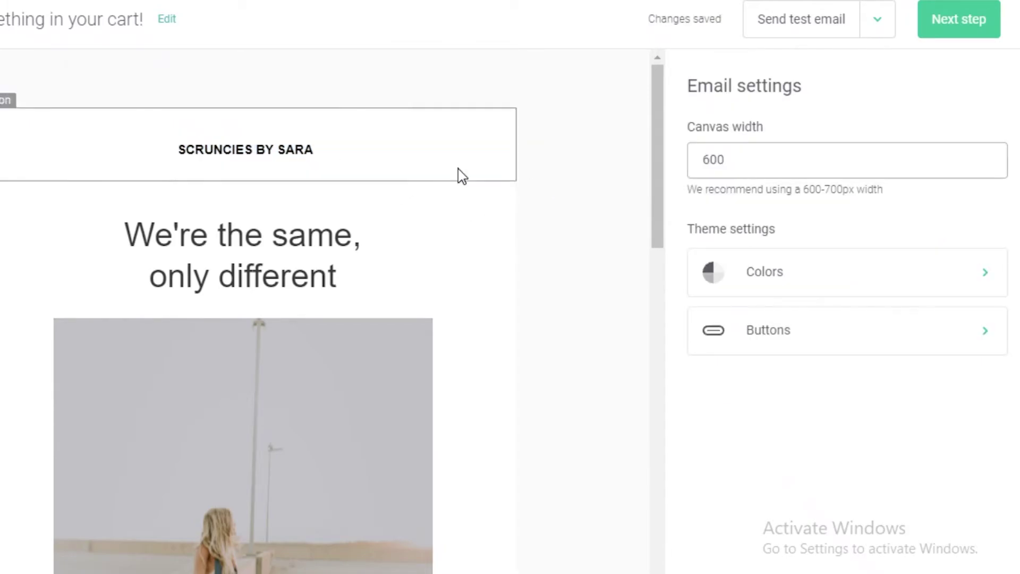
click(246, 137)
click(243, 130)
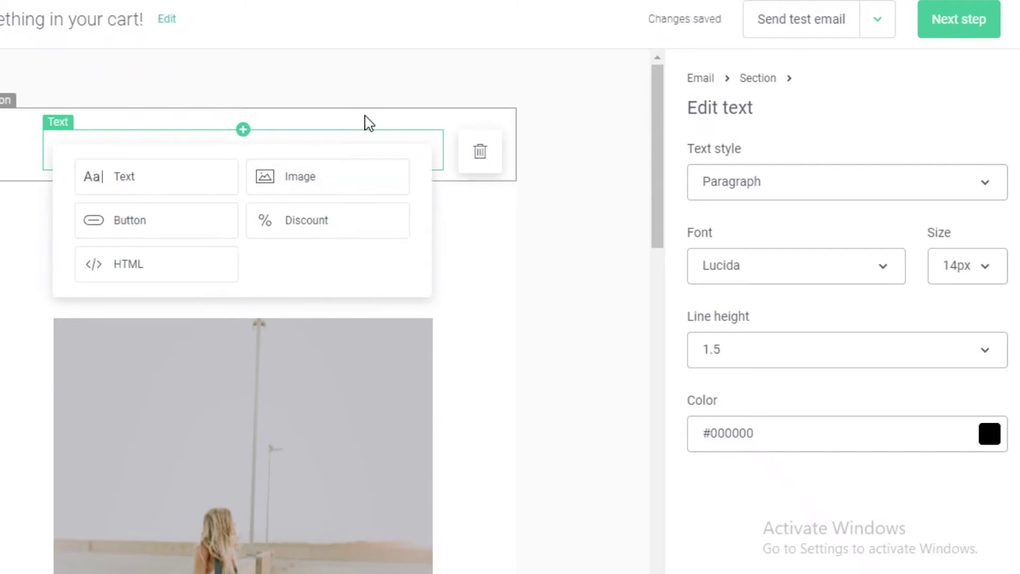
click(569, 216)
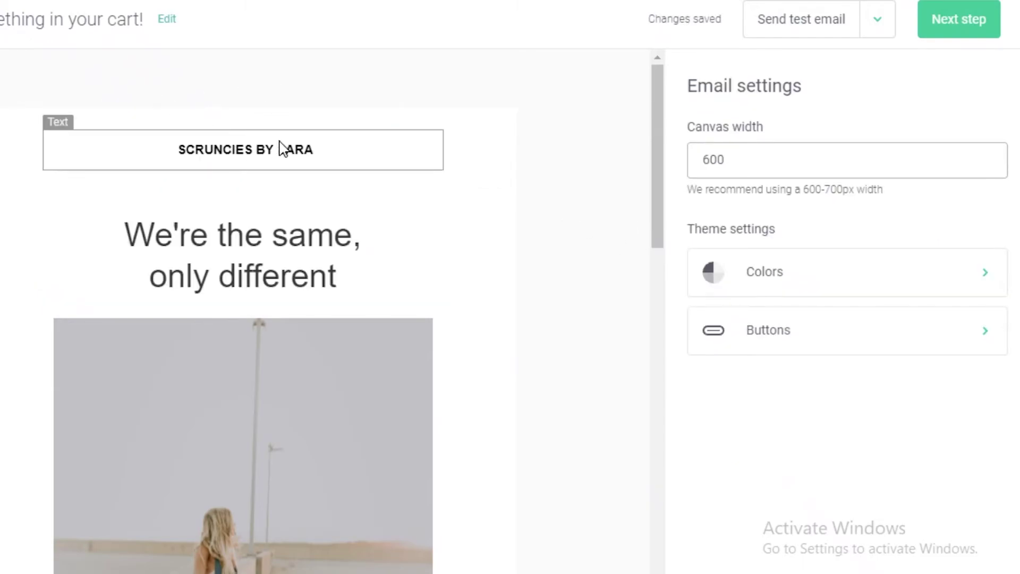
click(237, 259)
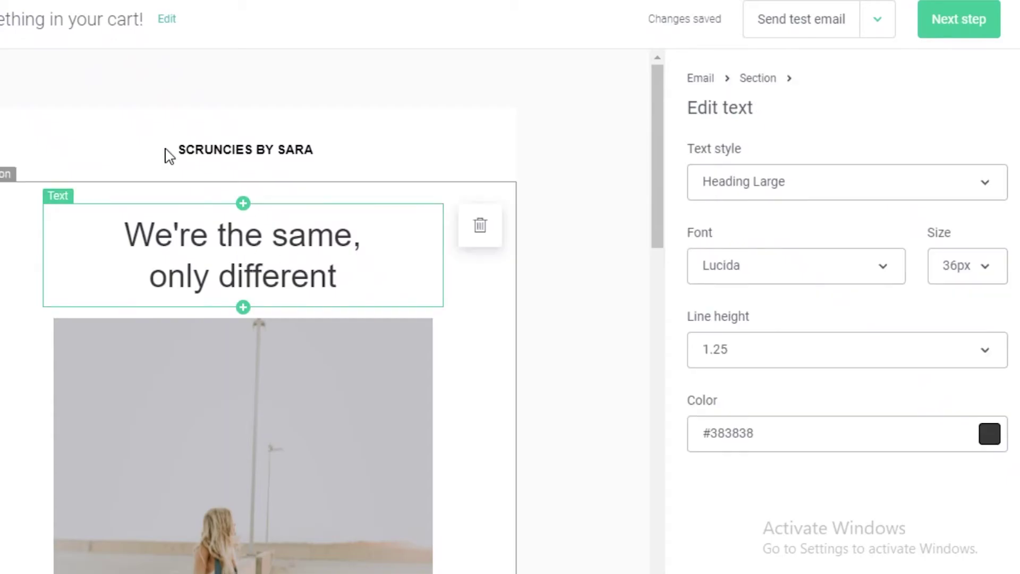
Rewrite the large heading as 'hey.....' with a second line 'you missed something in your cart'.
click(330, 277)
scroll(330, 170, down, 2)
drag(345, 191, 68, 130)
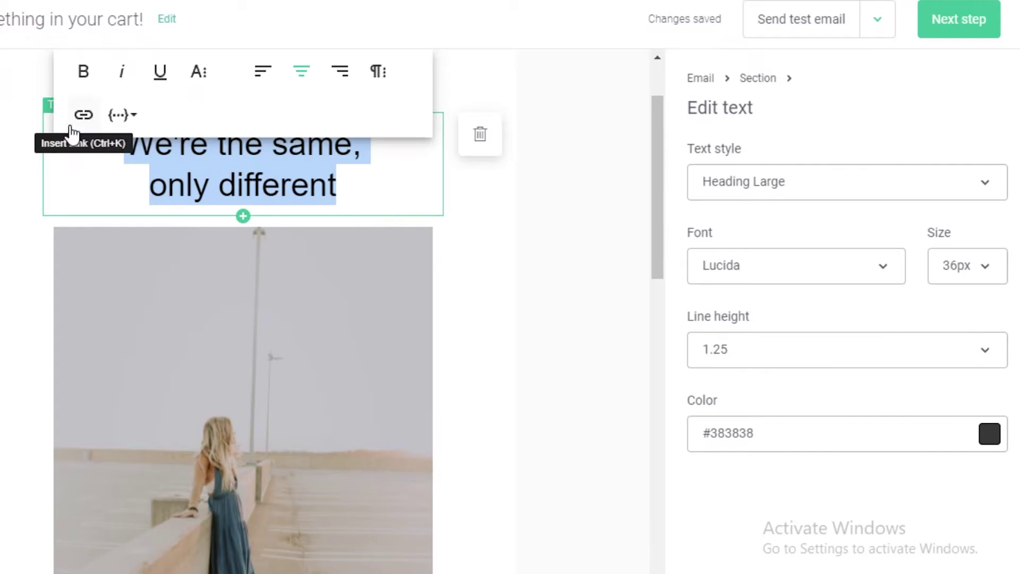
scroll(275, 224, up, 1)
text(a)
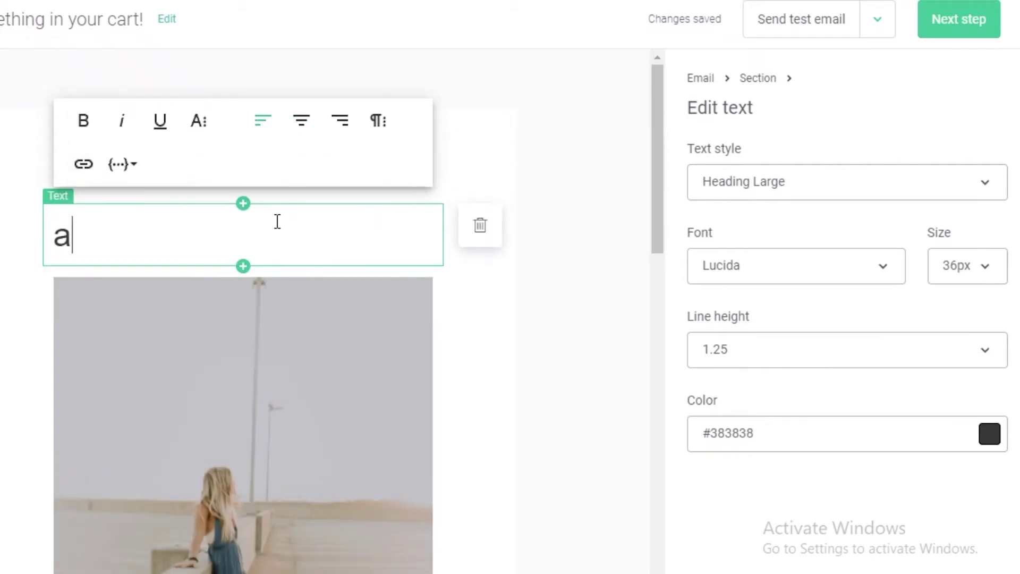
right_click(279, 210)
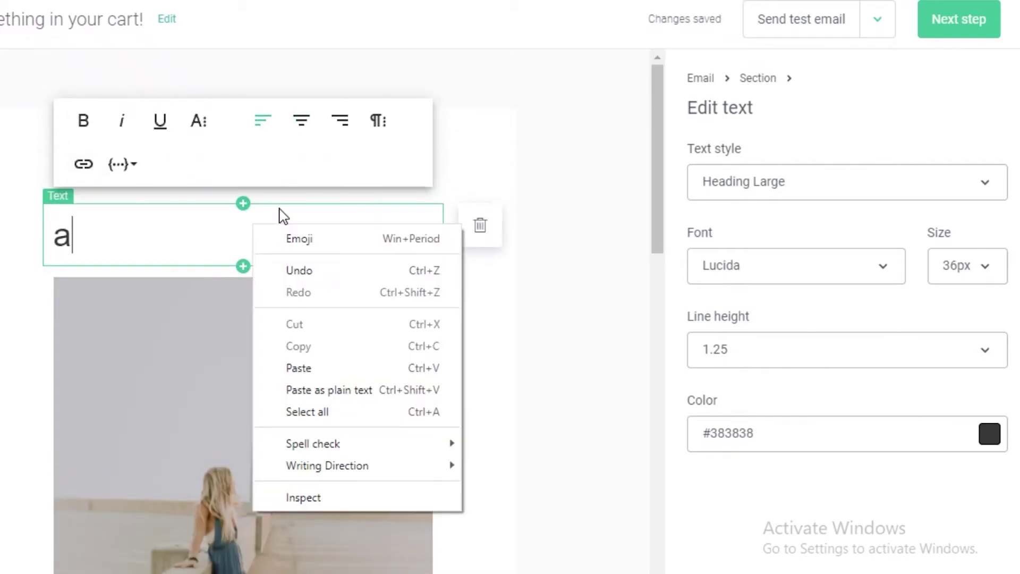
click(252, 219)
key(BackSpace)
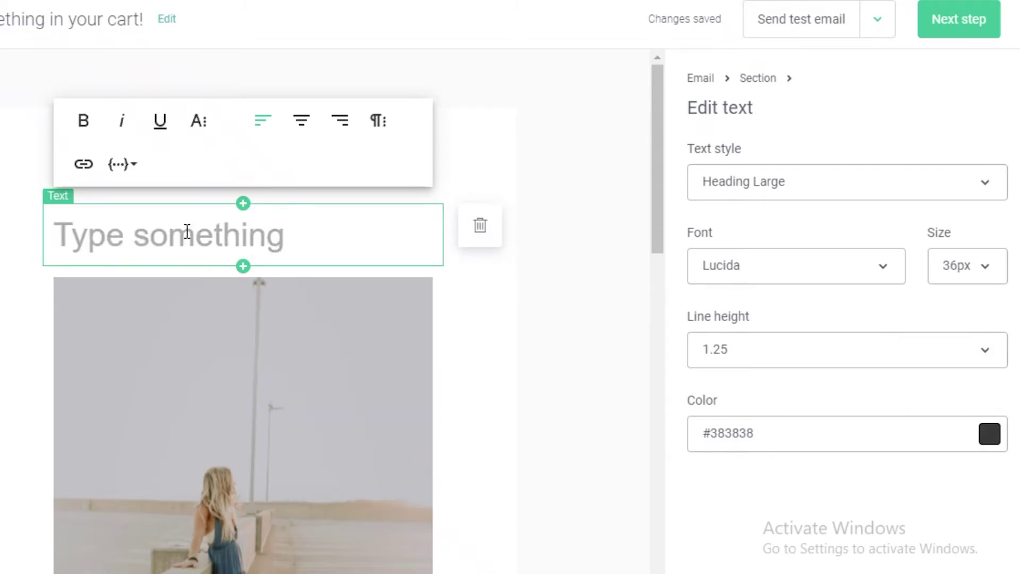
text(hey)
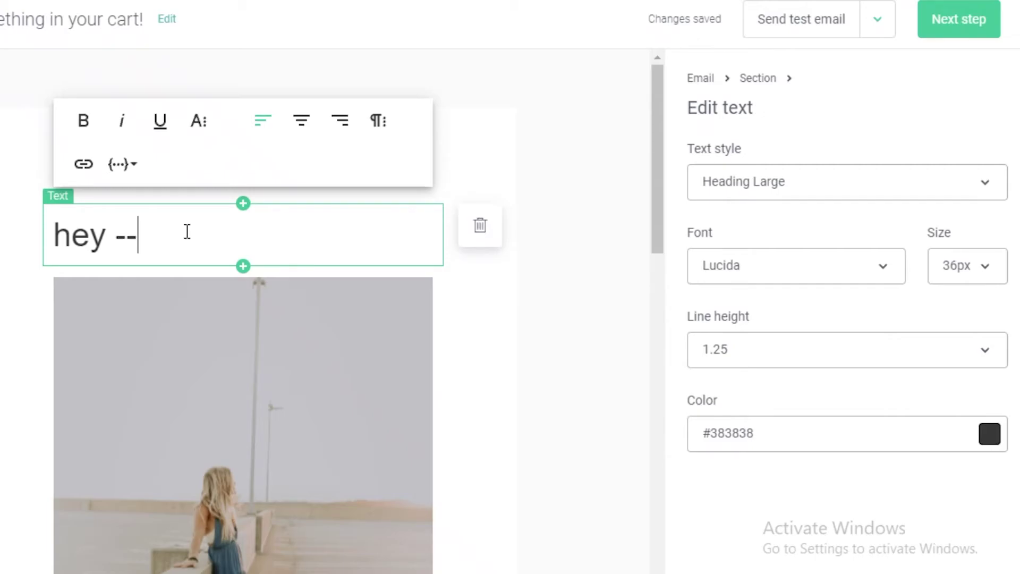
text(.....)
key(Return)
text(you miss)
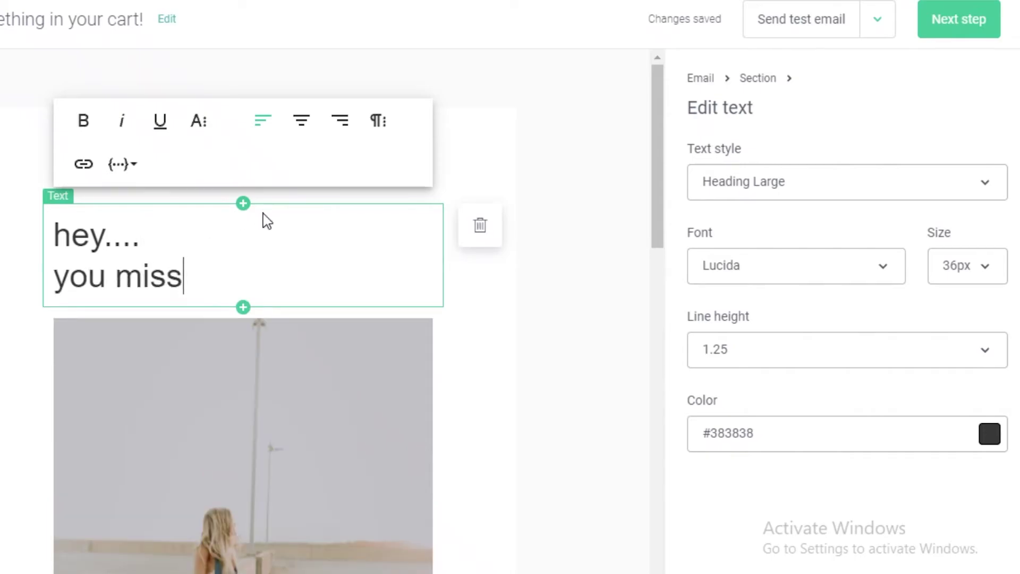
text(ed something i)
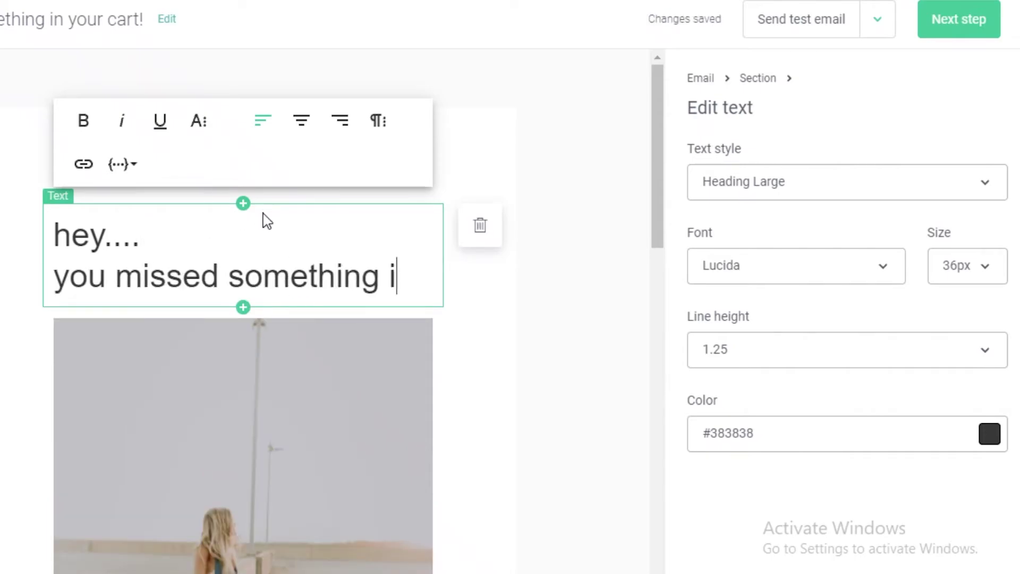
text(n your car)
scroll(362, 275, down, 8)
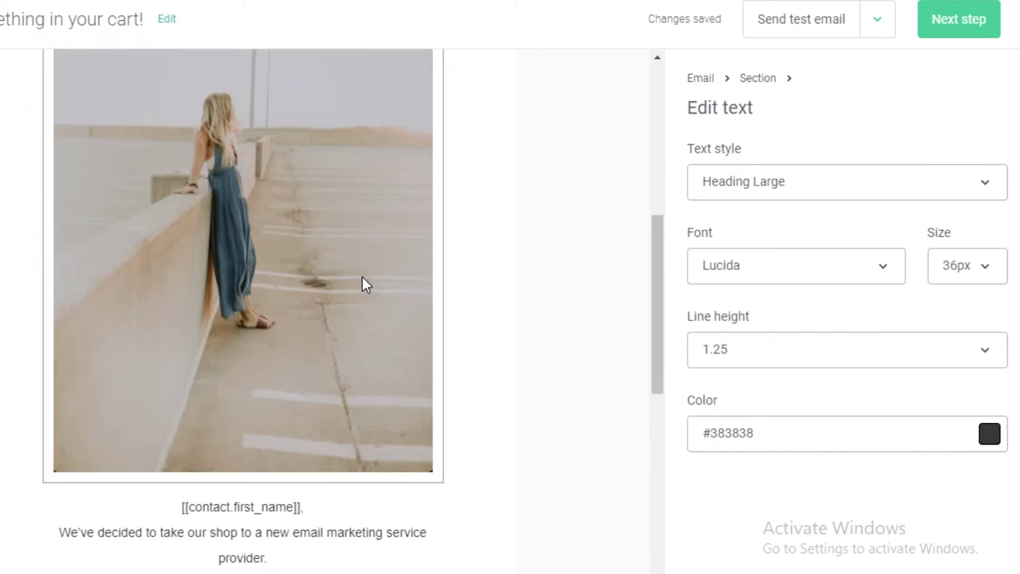
click(262, 332)
Abandon replacing the photo in the file picker and delete the image block instead.
scroll(265, 267, up, 2)
double_click(98, 164)
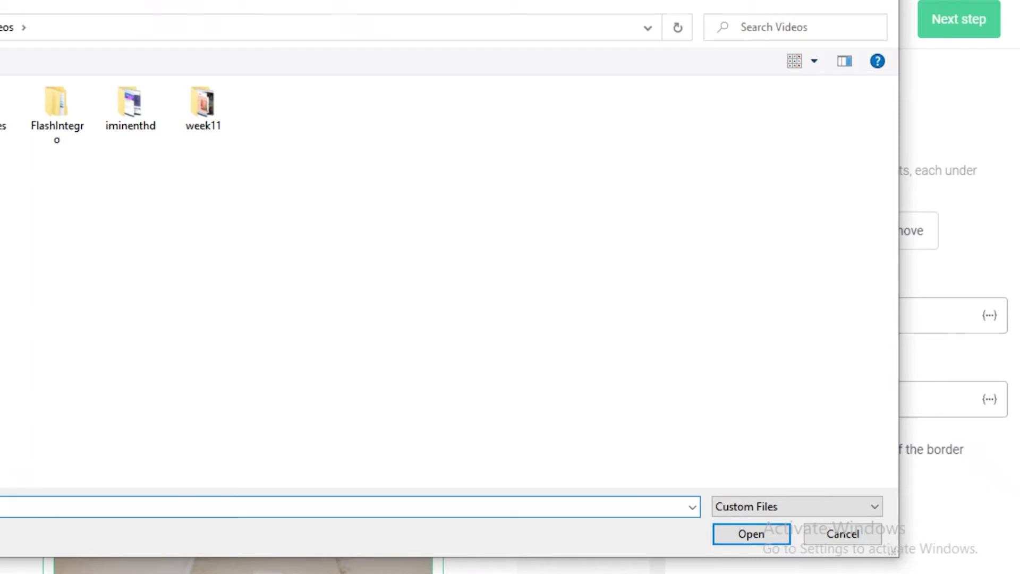
click(2, 159)
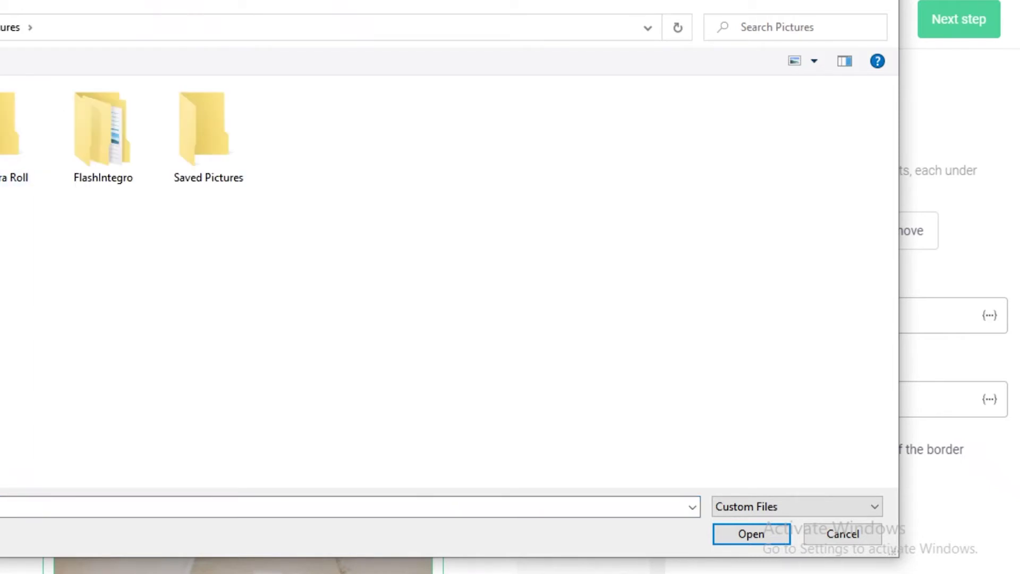
click(2, 132)
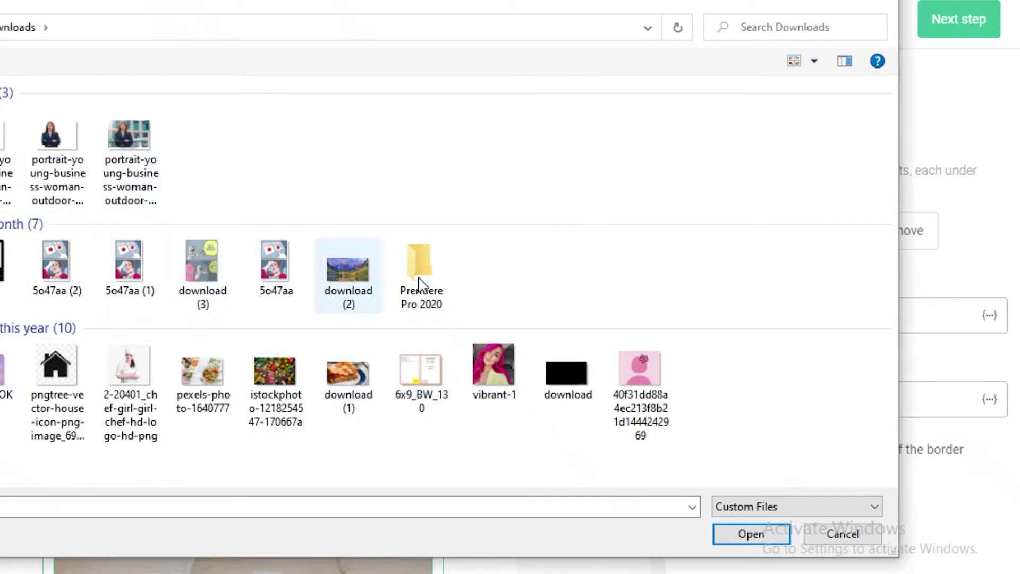
click(824, 510)
click(838, 534)
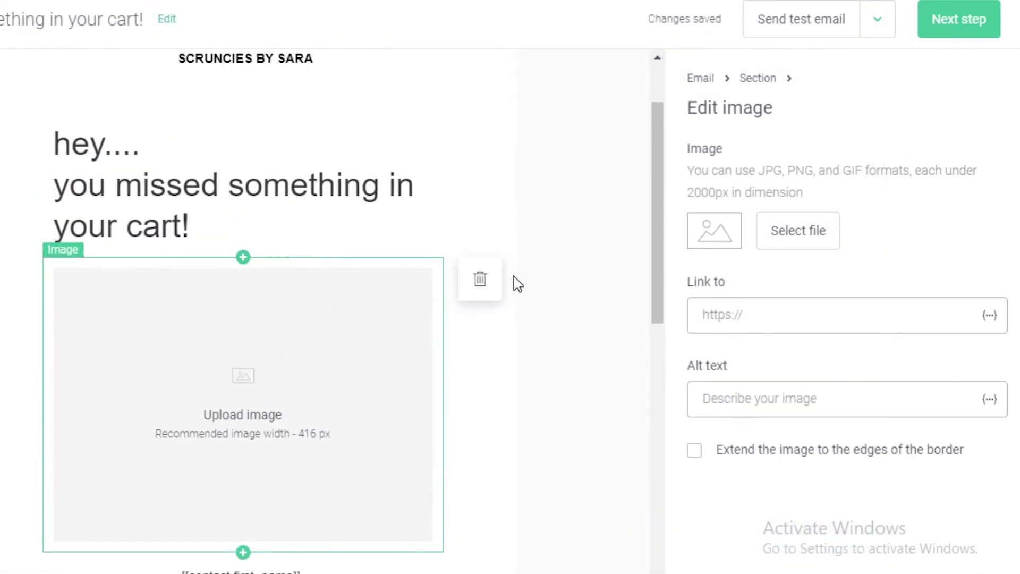
click(480, 279)
Confirm the image deletion and clear all the template's body paragraphs.
click(603, 319)
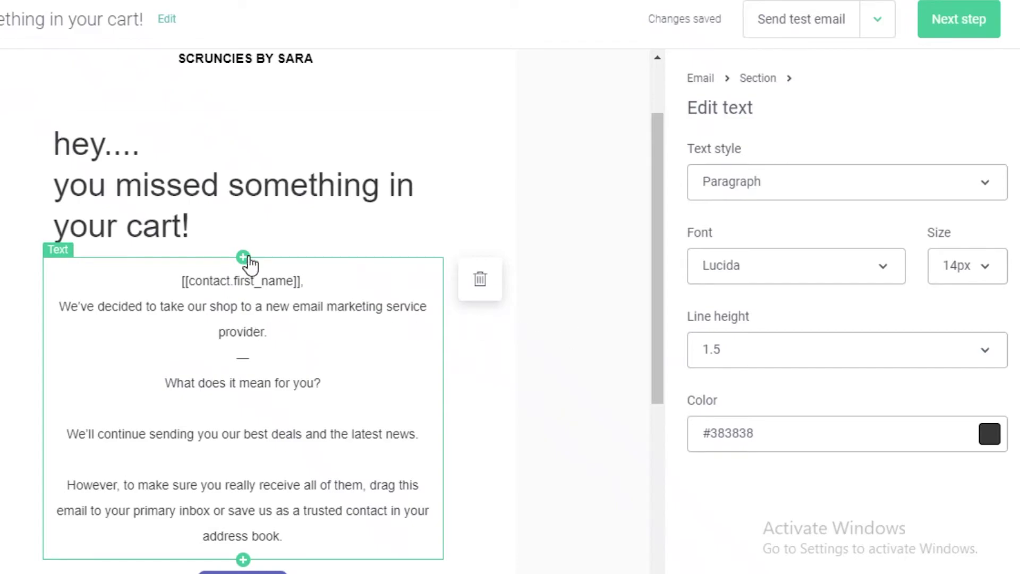
scroll(295, 481, down, 2)
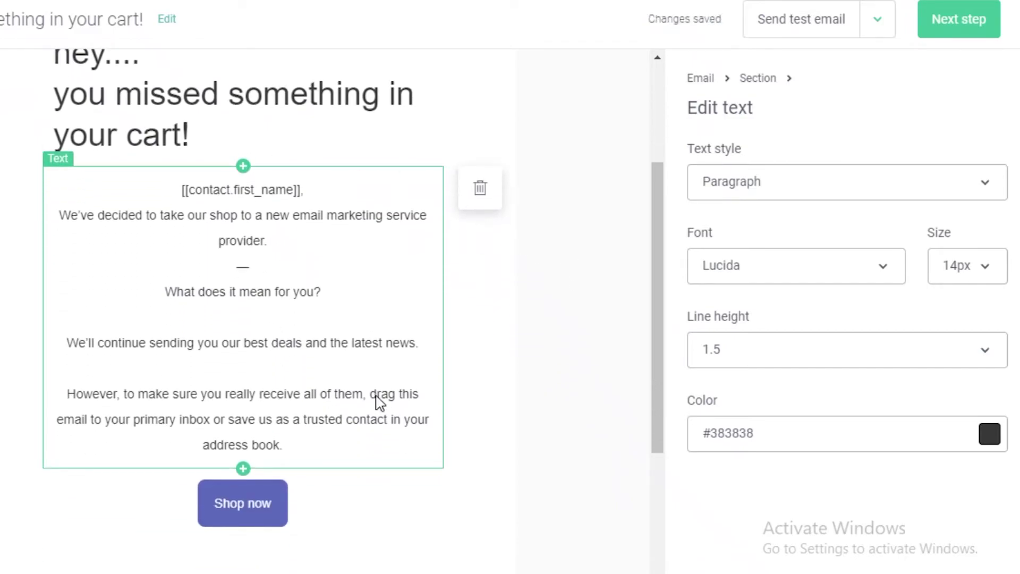
click(307, 393)
triple_click(307, 393)
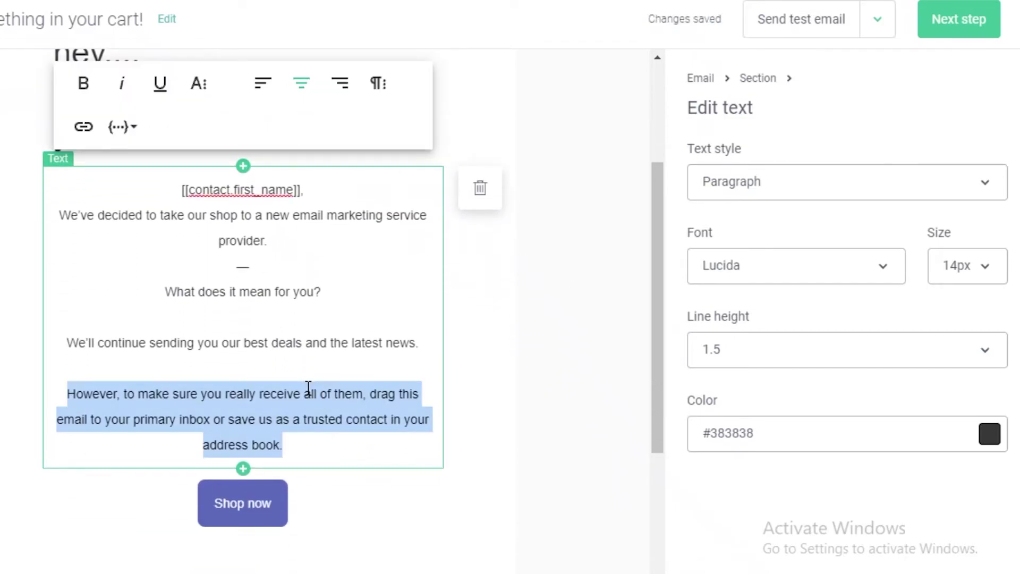
key(BackSpace)
key(BackSpace)
key(BackSpace)
key(BackSpace)
key(BackSpace)
key(BackSpace)
key(BackSpace)
key(BackSpace)
key(BackSpace)
key(BackSpace)
key(BackSpace)
key(BackSpace)
key(BackSpace)
key(BackSpace)
key(BackSpace)
key(BackSpace)
key(BackSpace)
key(BackSpace)
key(BackSpace)
key(BackSpace)
key(BackSpace)
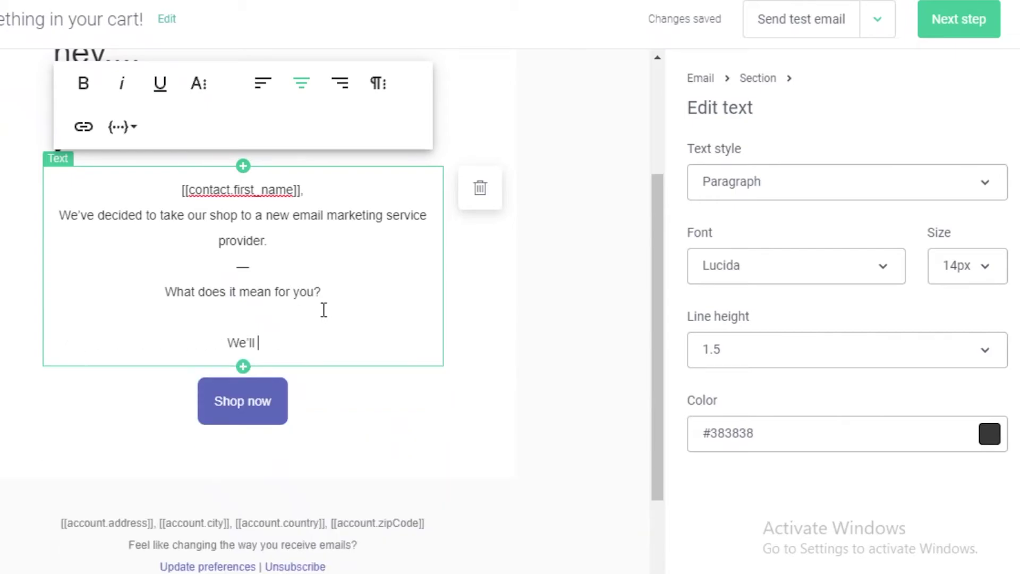
drag(323, 306, 80, 157)
key(BackSpace)
drag(269, 226, 103, 178)
key(BackSpace)
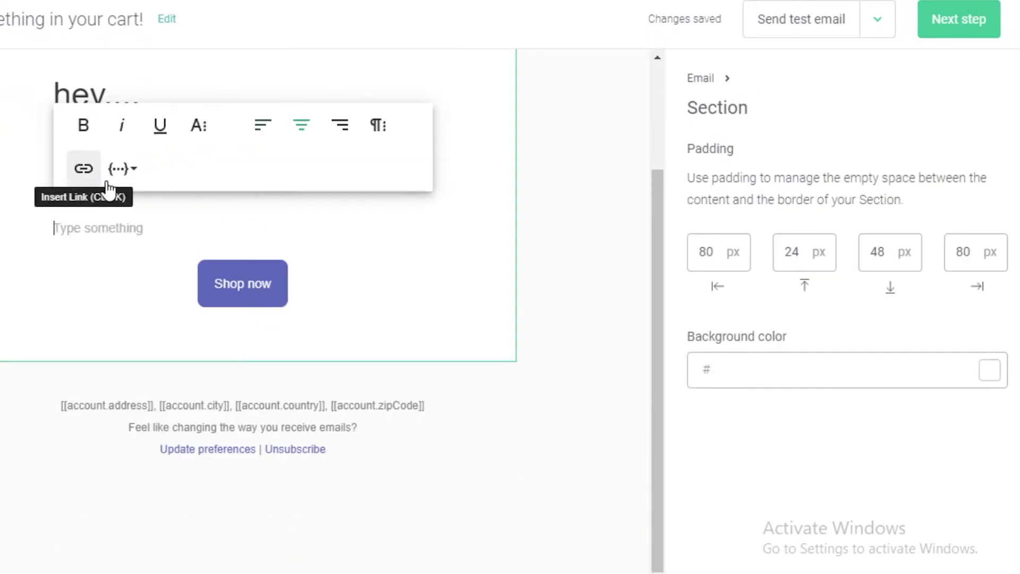
click(219, 261)
Type 'buy it now before its sold out!' and 'We have you covered with a 10% Discount Coupon!'.
click(234, 244)
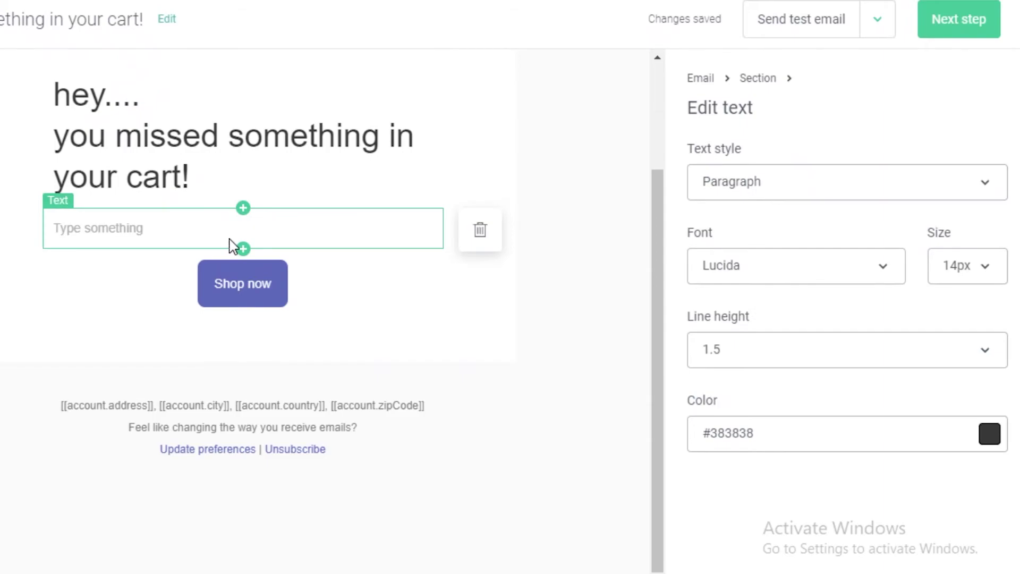
text(buy it now before the sales end)
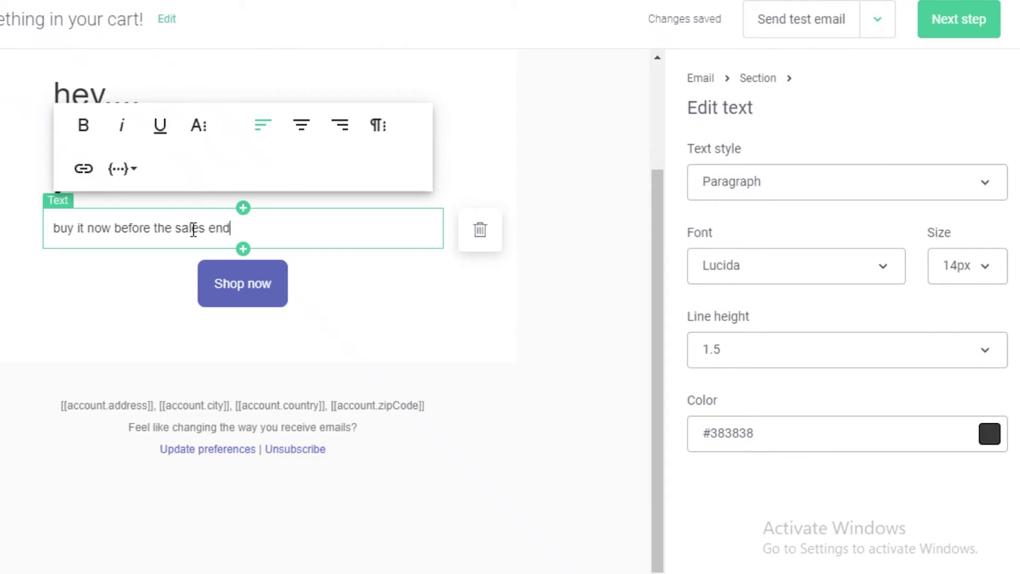
key(BackSpace)
key(ctrl+BackSpace)
key(ctrl+BackSpace)
key(ctrl+BackSpace)
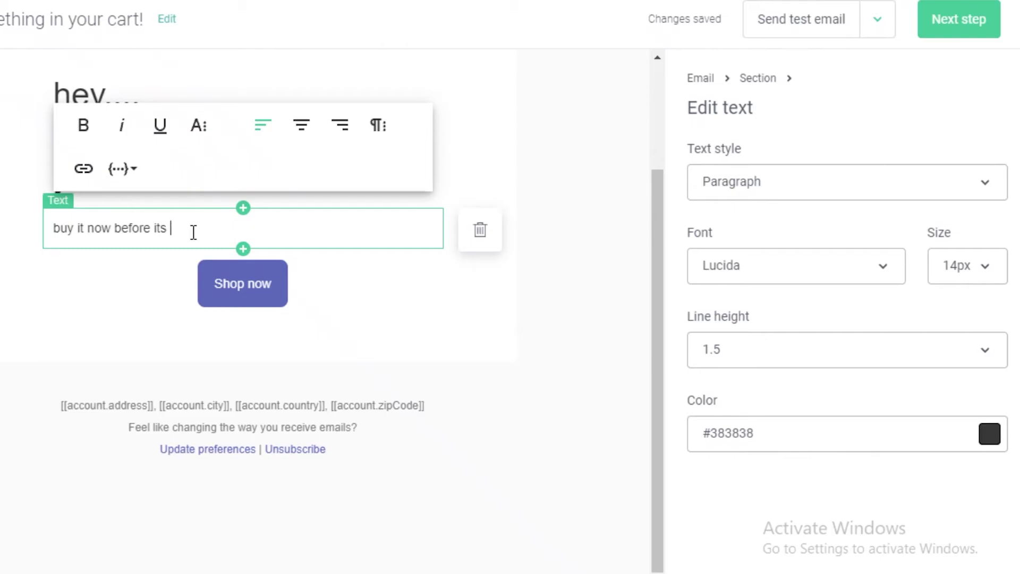
text(its dold out!)
key(Return)
text(We have y)
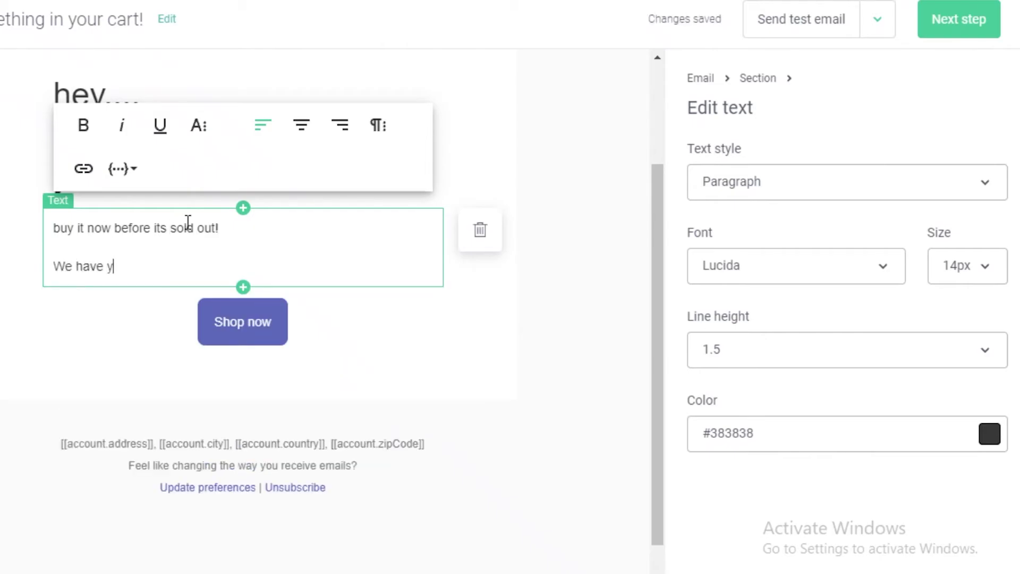
text(ou covered  with a 10)
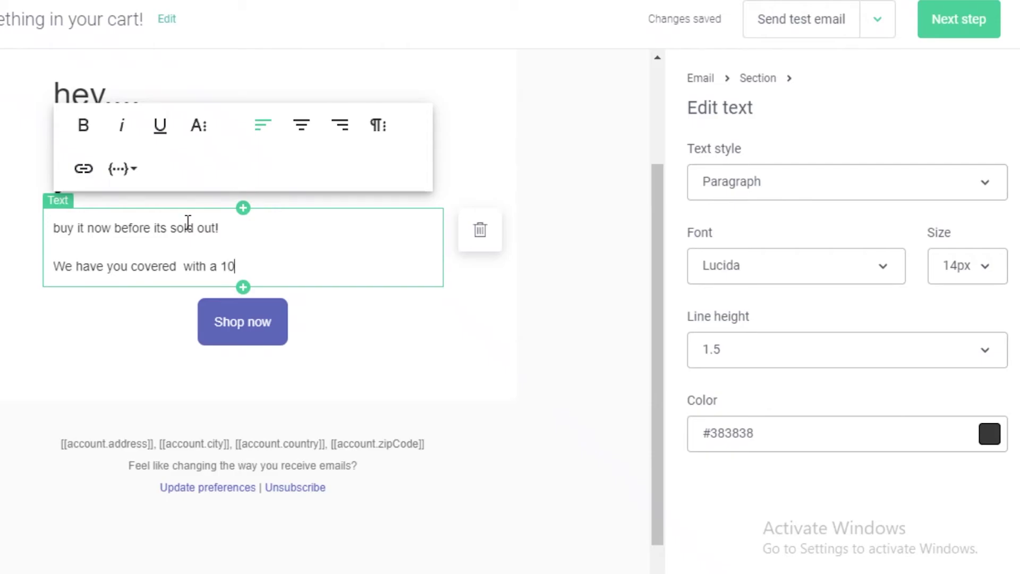
text(% Discount Coupon!)
Insert a Discount block below the coupon text with discount code 21E636.
click(243, 287)
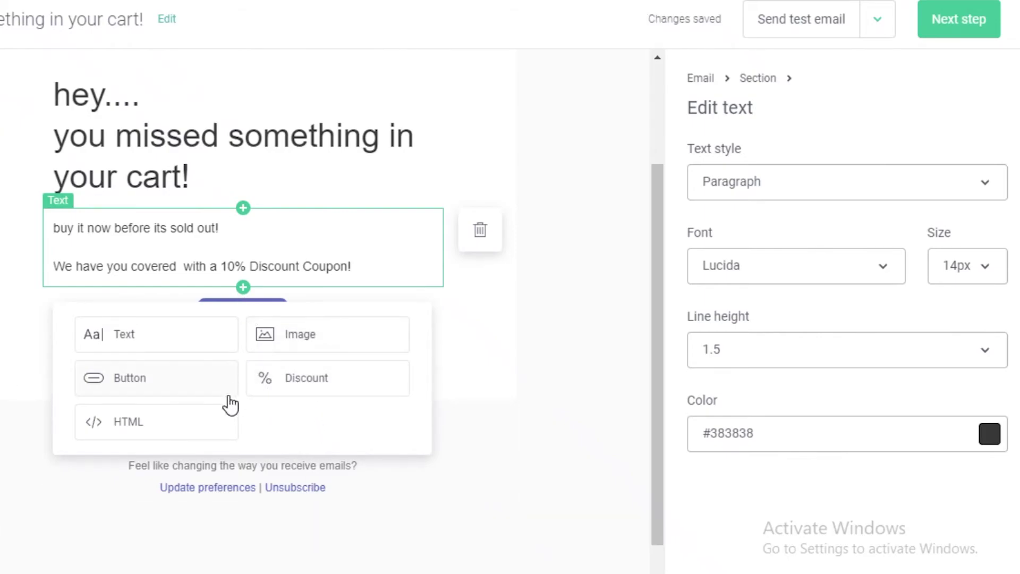
click(272, 393)
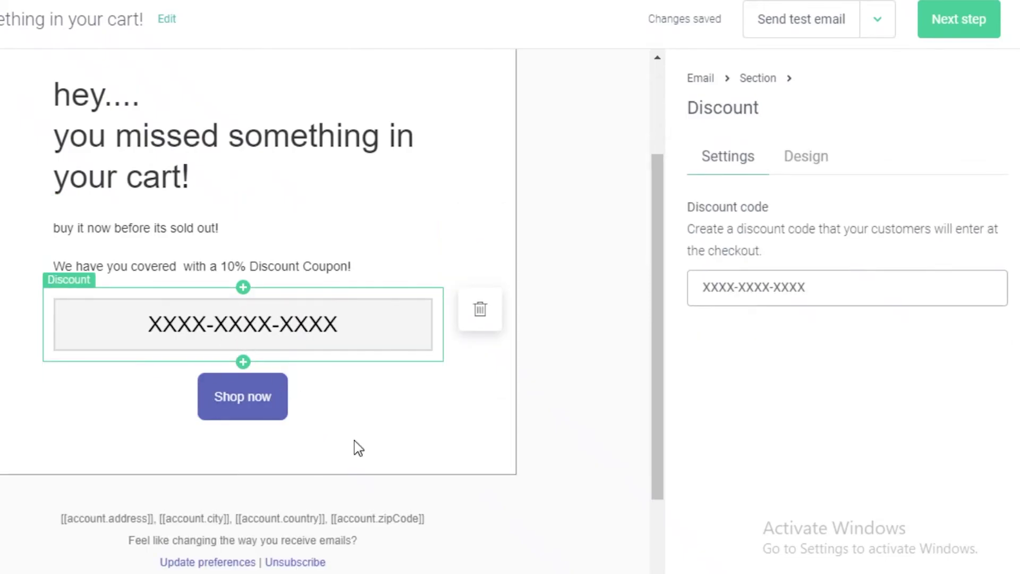
triple_click(808, 285)
text(ad)
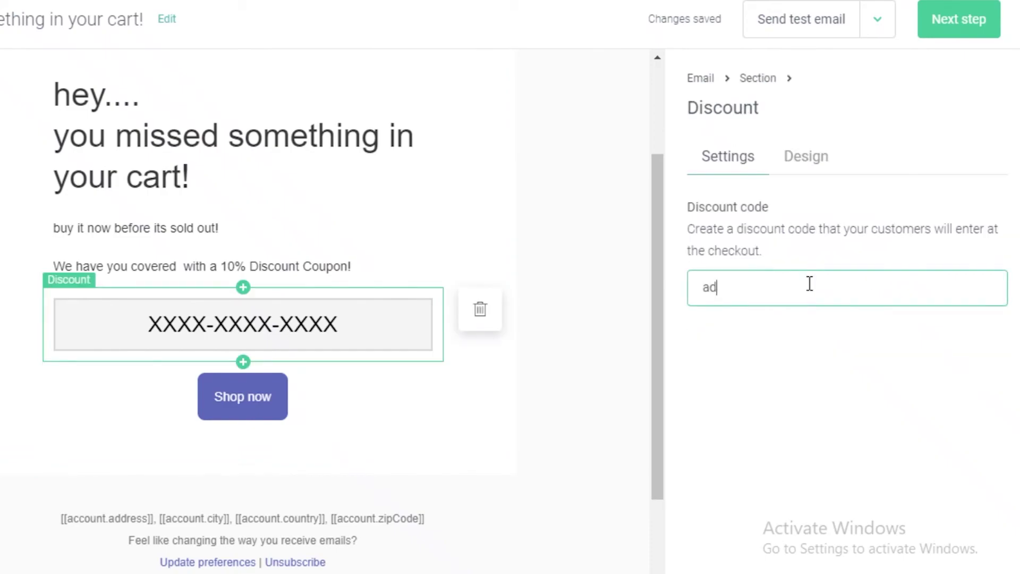
text(`21425364563)
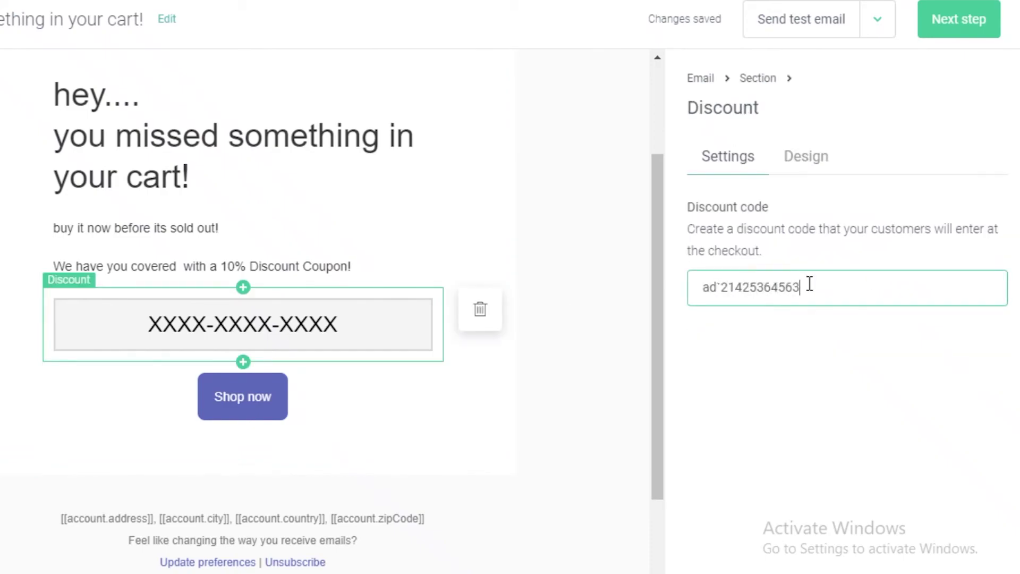
text(6)
drag(703, 287, 719, 287)
key(BackSpace)
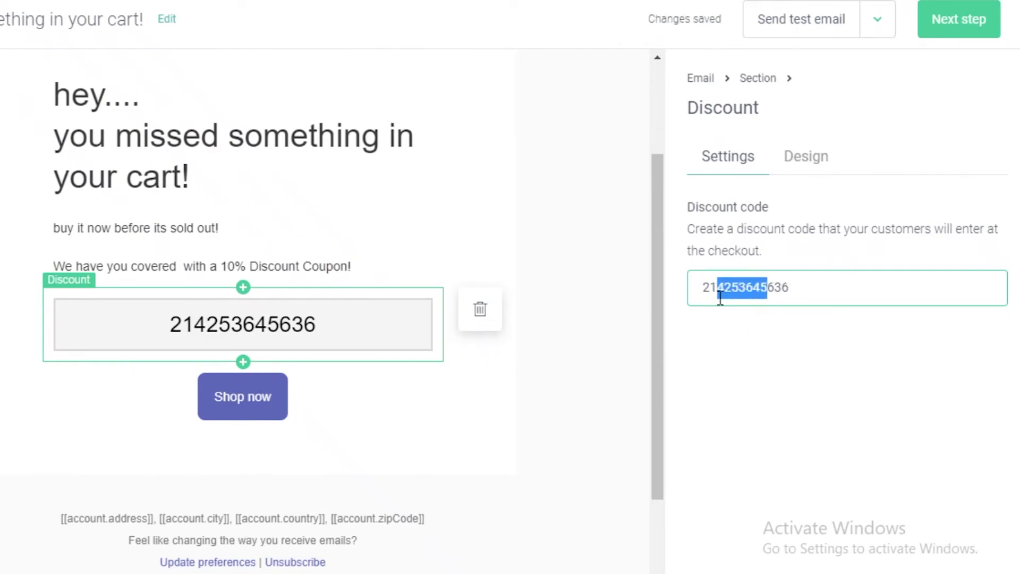
key(BackSpace)
text(E)
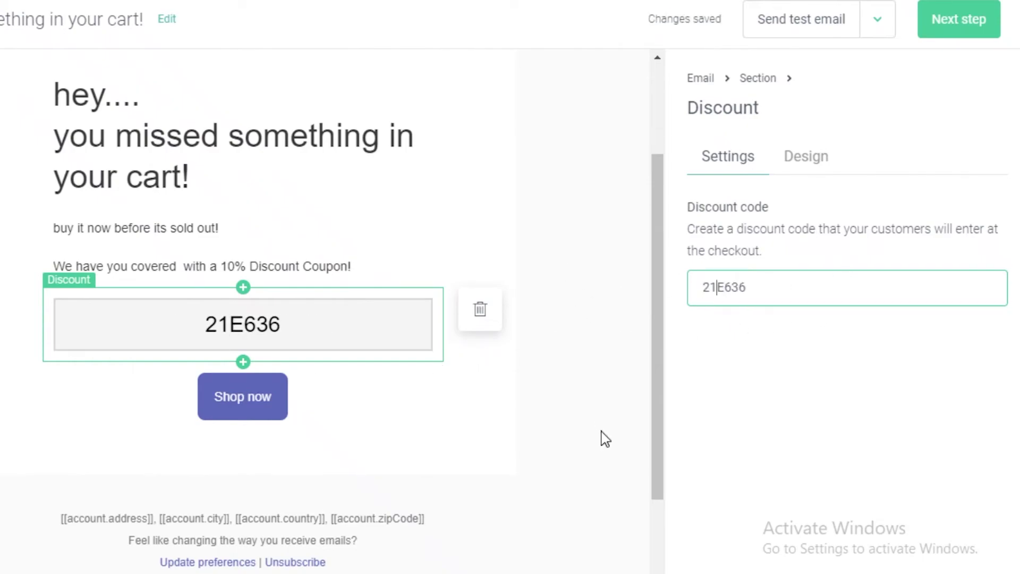
click(600, 437)
scroll(324, 313, up, 3)
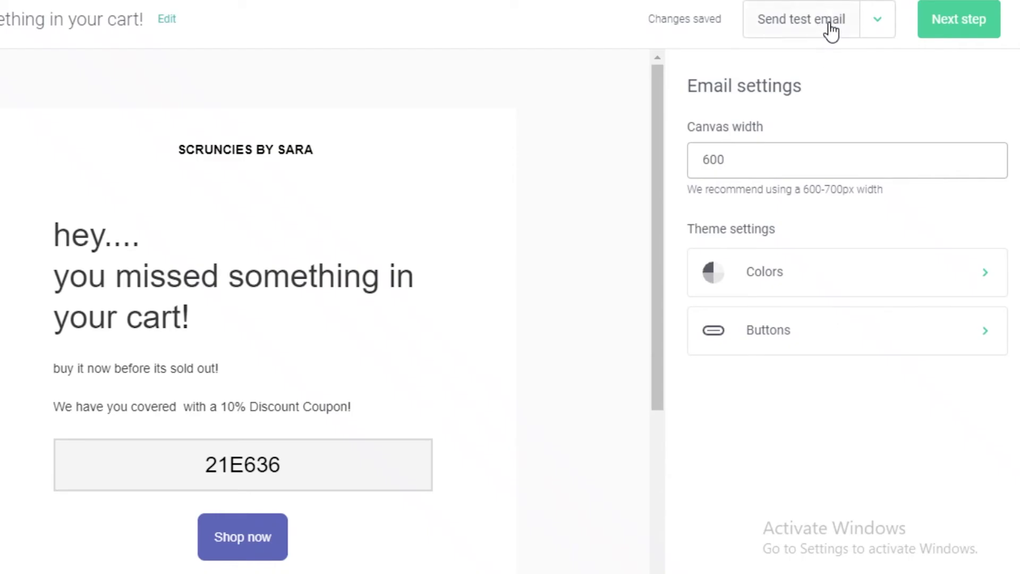
Send the campaign immediately to All subscribers.
click(963, 43)
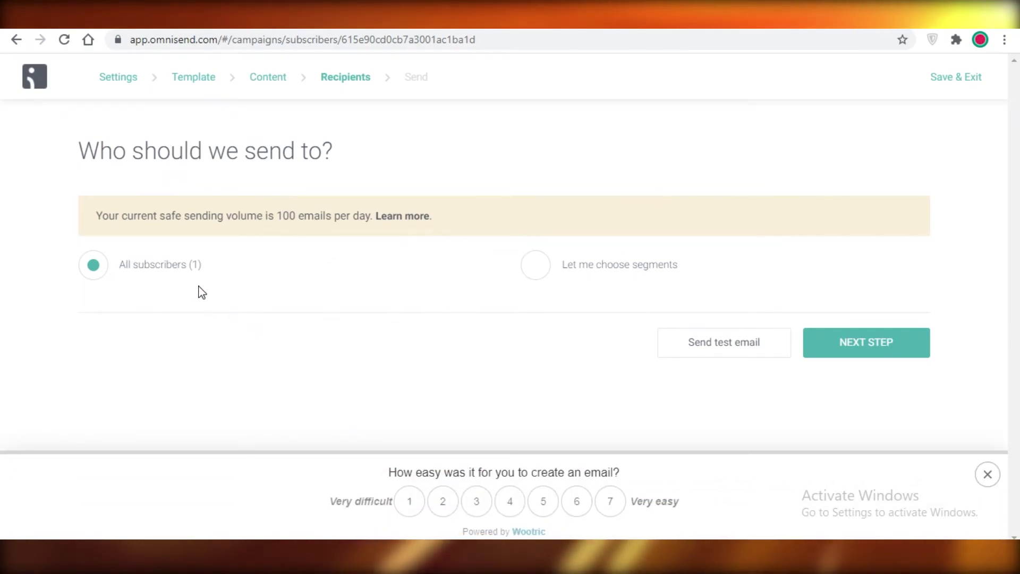
click(898, 340)
click(814, 430)
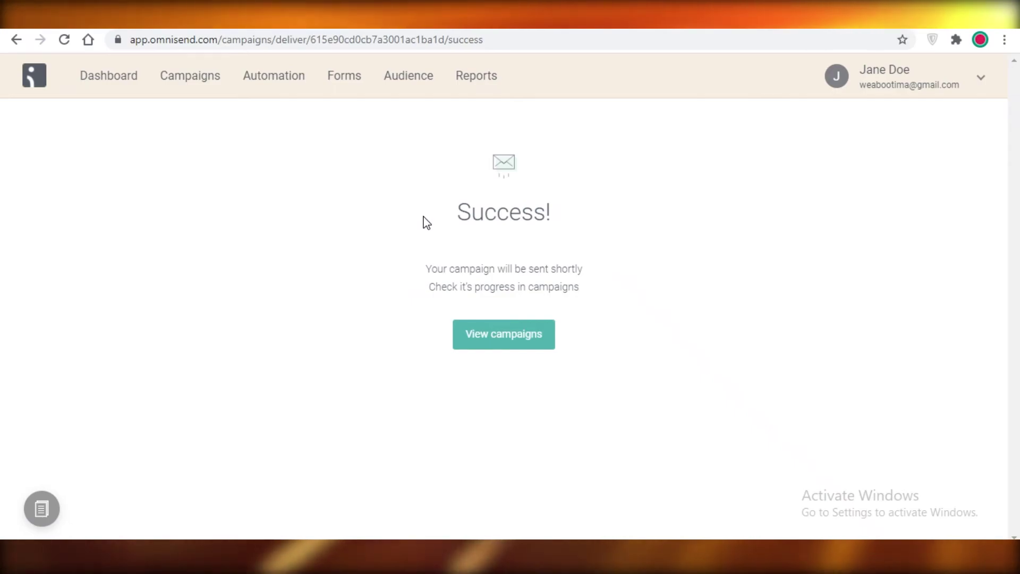
Start opening Gmail in a new tab, then close it to return to Omnisend.
key(ctrl+t)
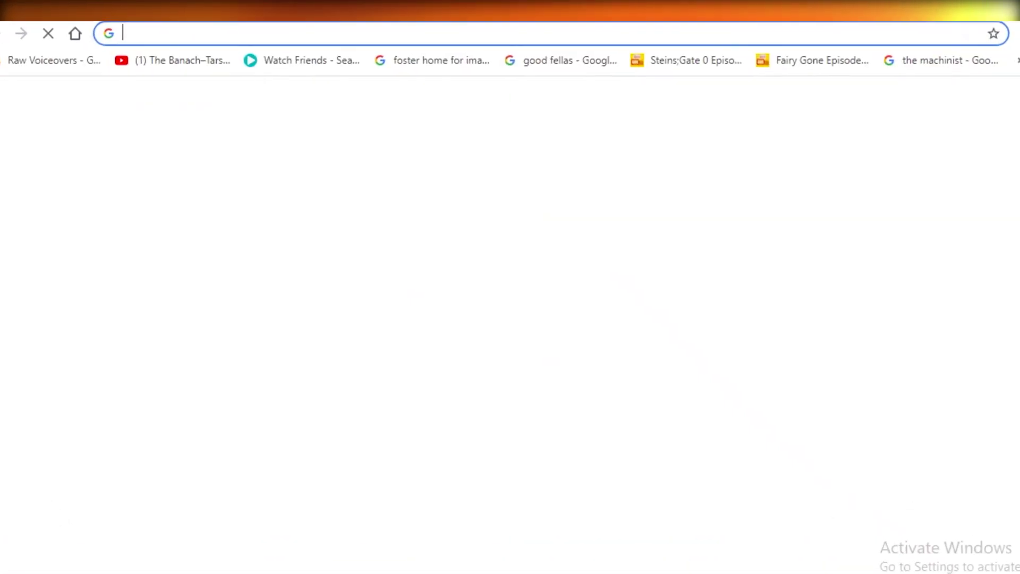
text(gma)
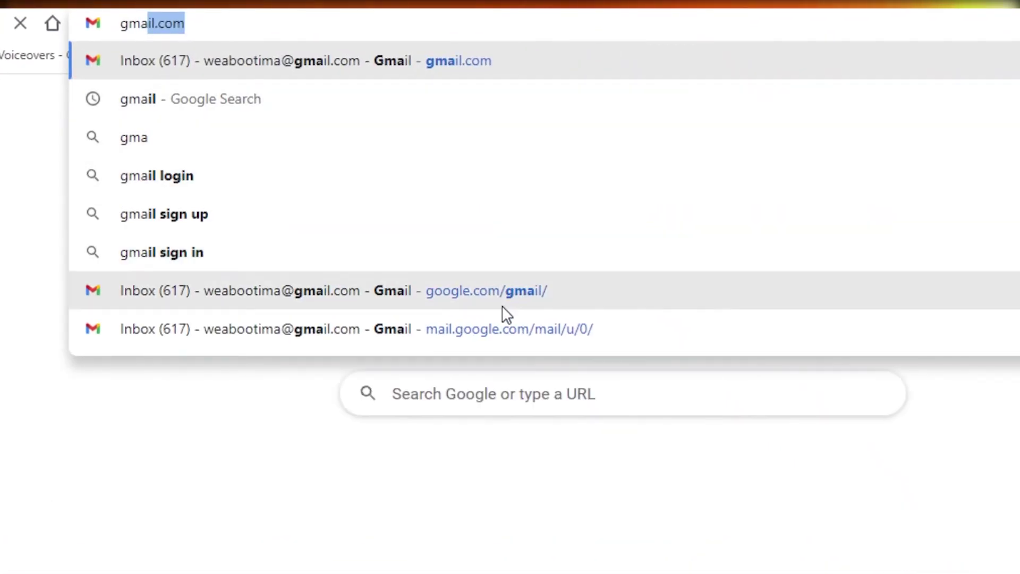
key(ctrl+w)
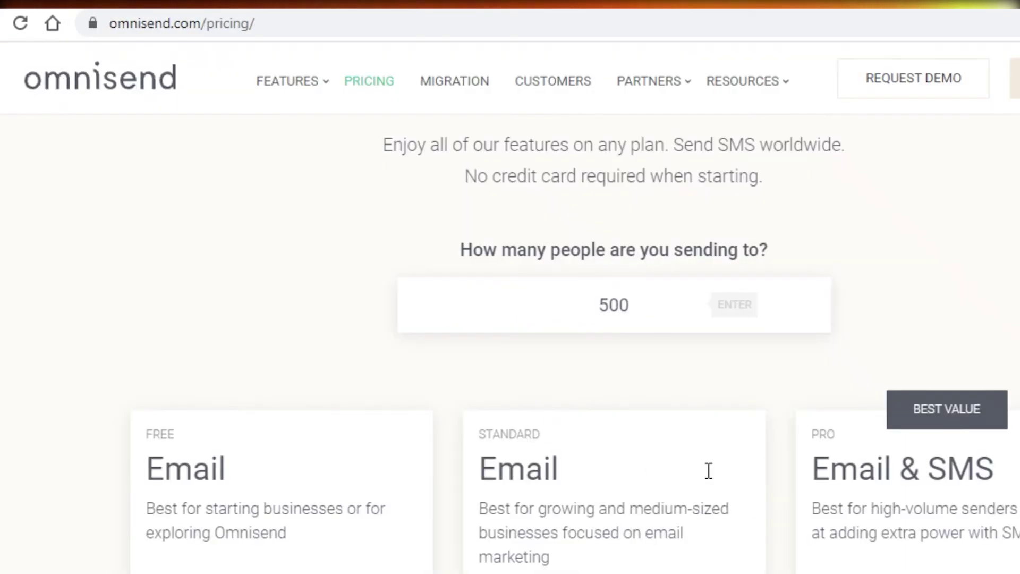
Compare the Free $0, Standard $16 and Pro $59 plans for 500 contacts on the pricing page.
scroll(708, 471, down, 5)
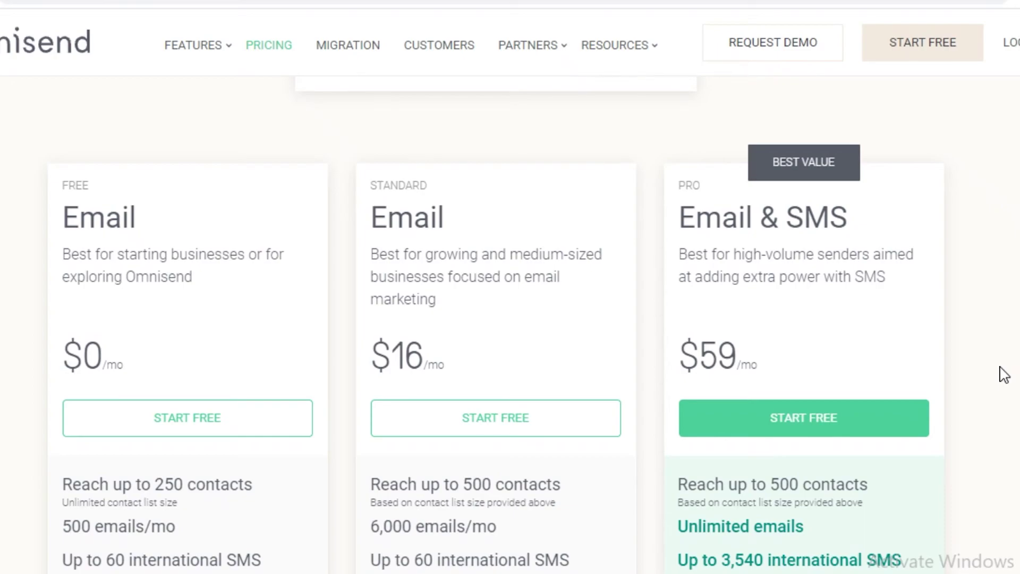
scroll(177, 486, down, 2)
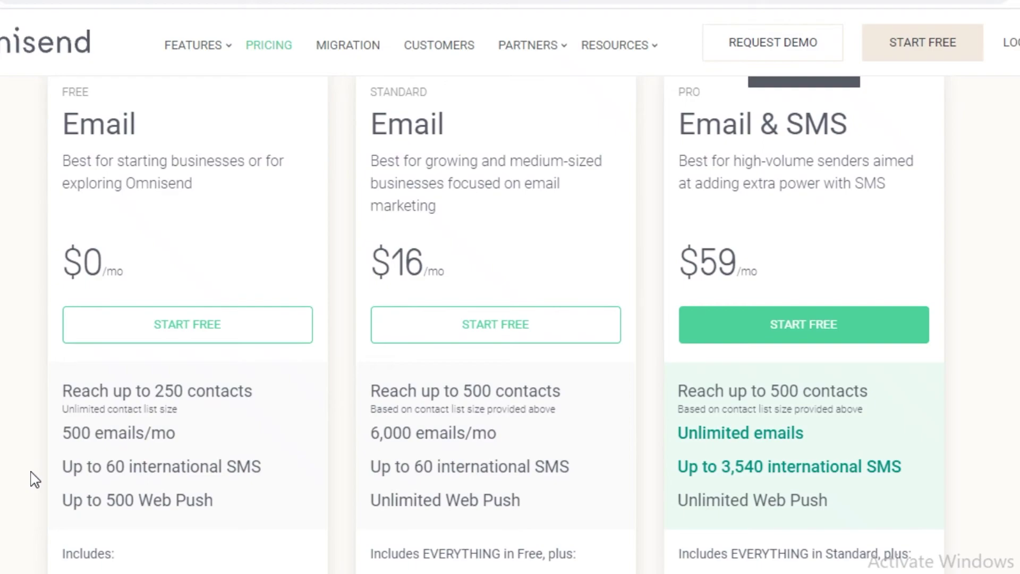
scroll(114, 532, down, 1)
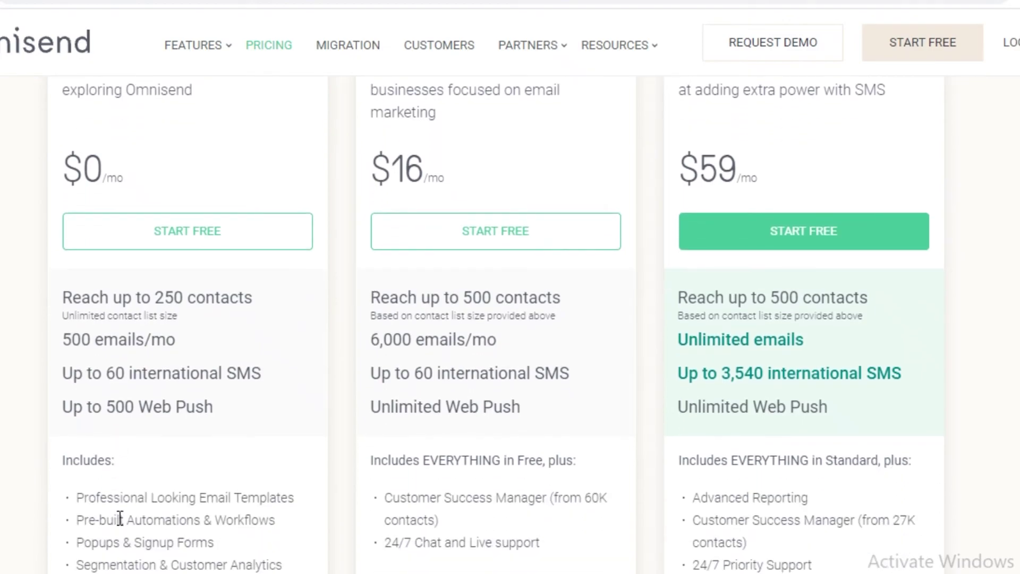
scroll(120, 519, down, 2)
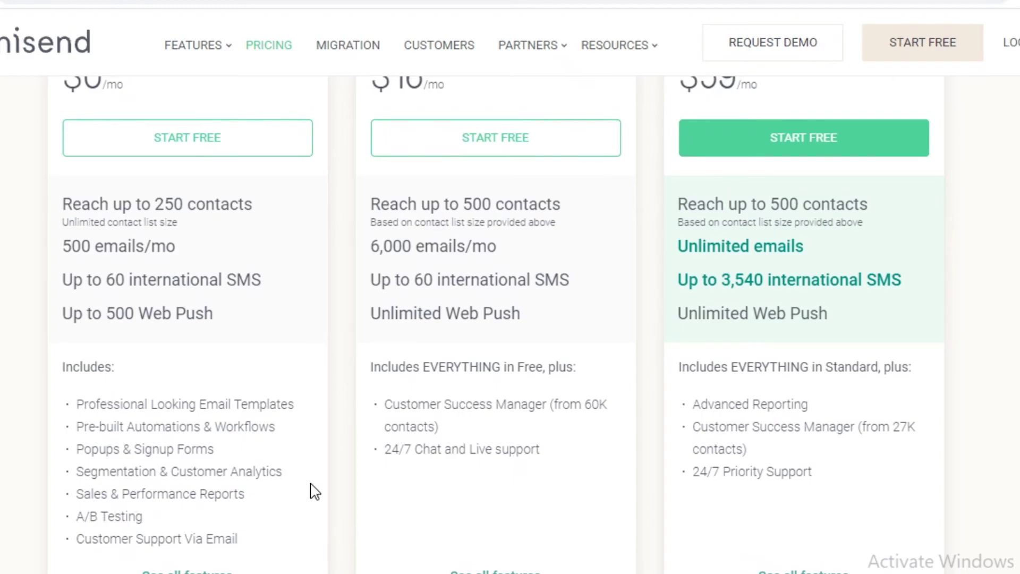
scroll(265, 540, up, 2)
scroll(268, 542, down, 4)
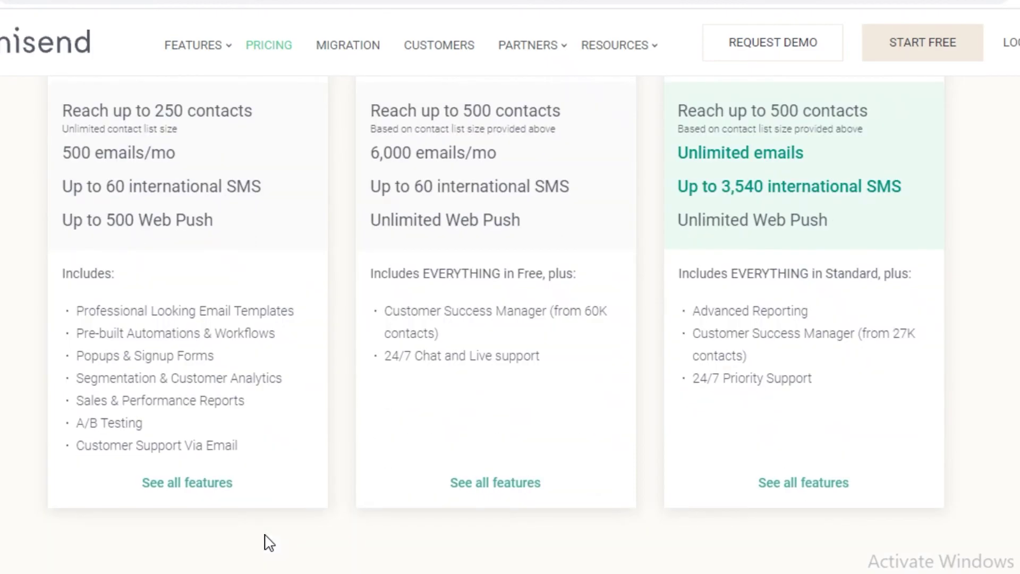
scroll(510, 318, up, 4)
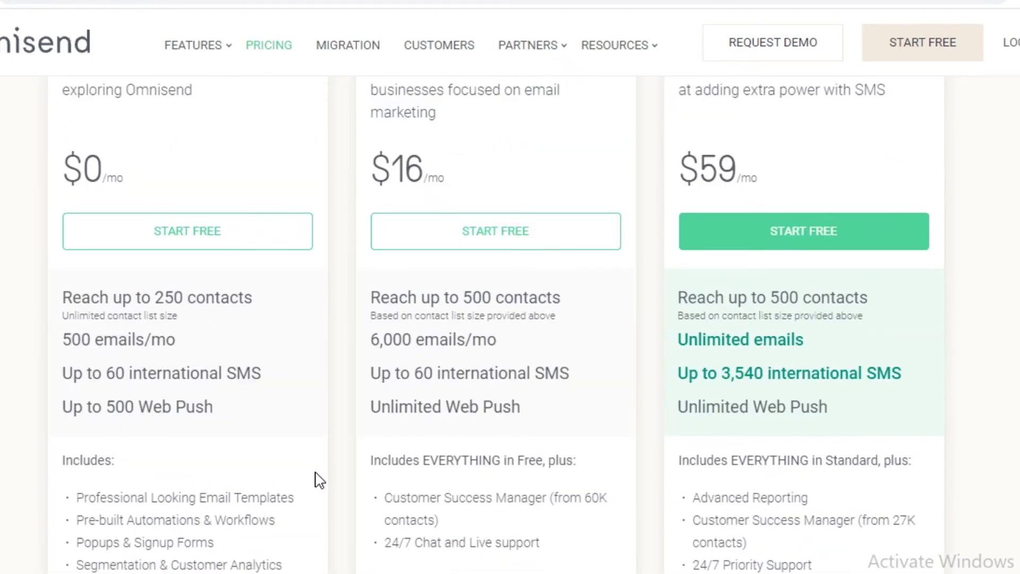
scroll(190, 550, up, 4)
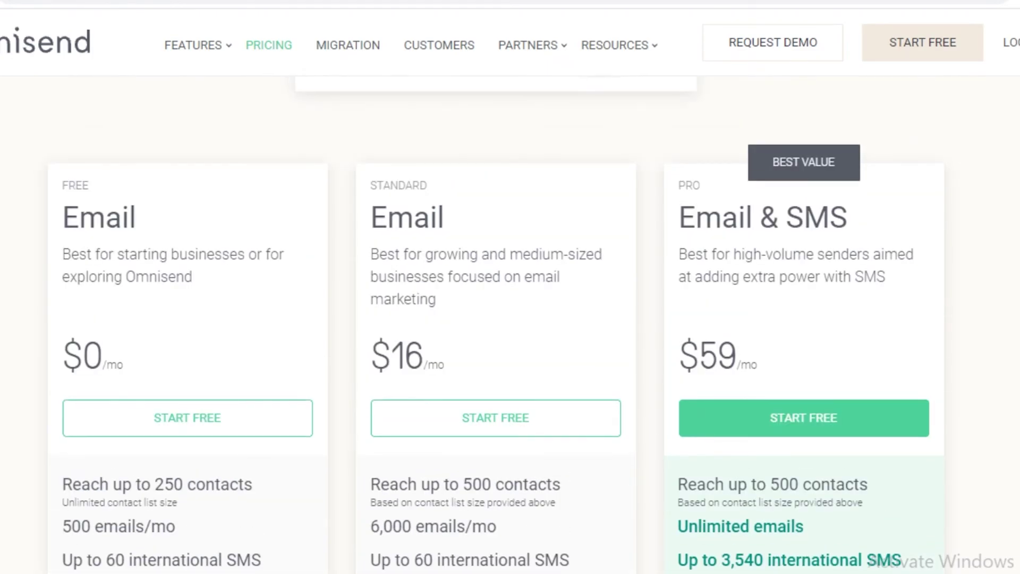
scroll(57, 563, down, 6)
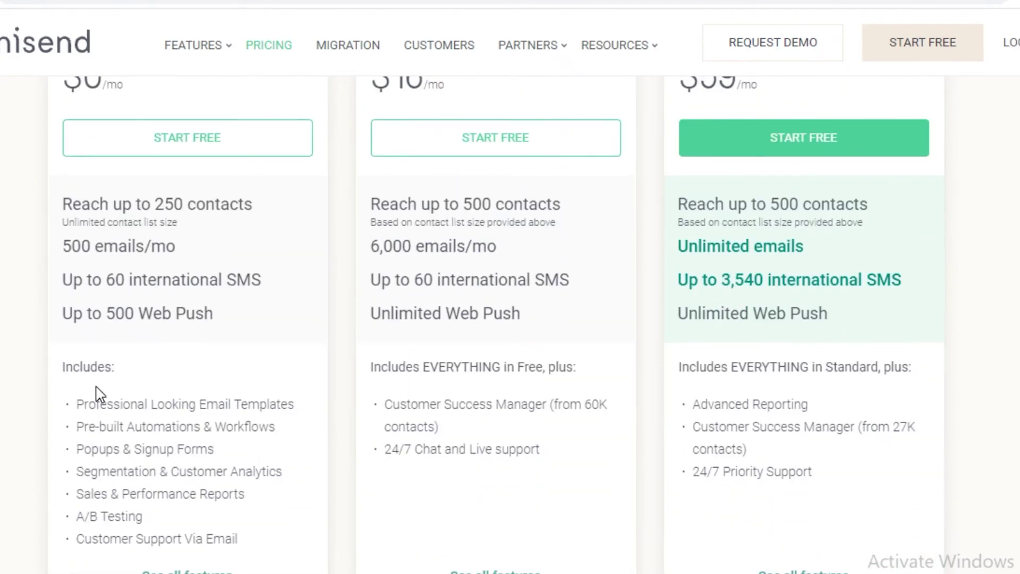
drag(137, 232, 183, 220)
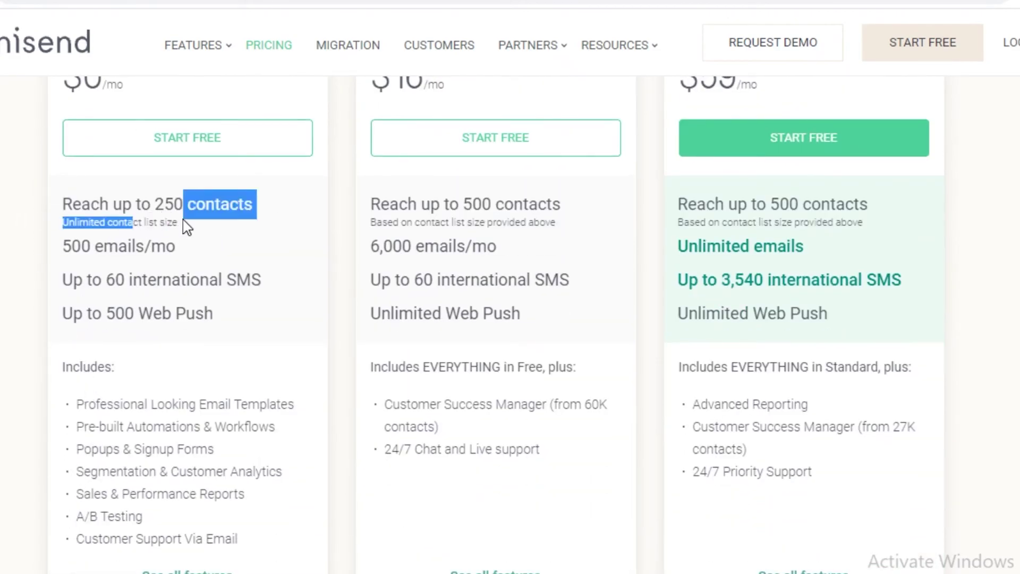
click(198, 242)
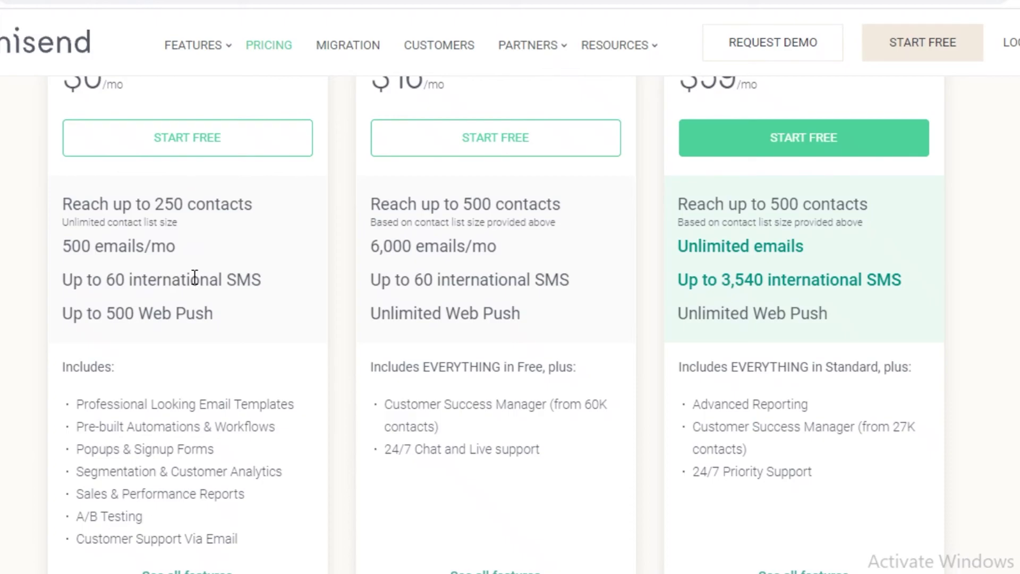
scroll(195, 277, up, 3)
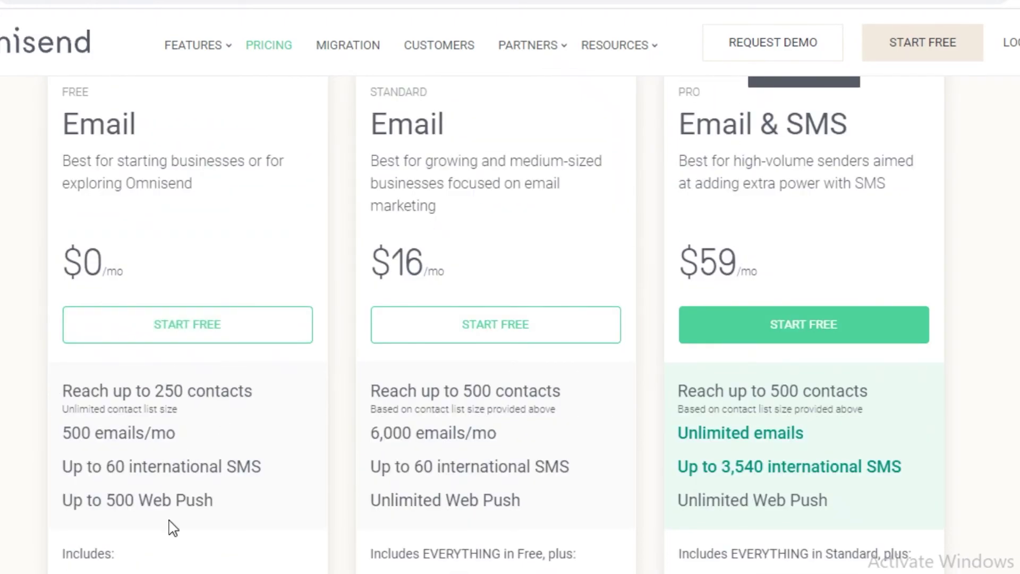
scroll(172, 528, up, 2)
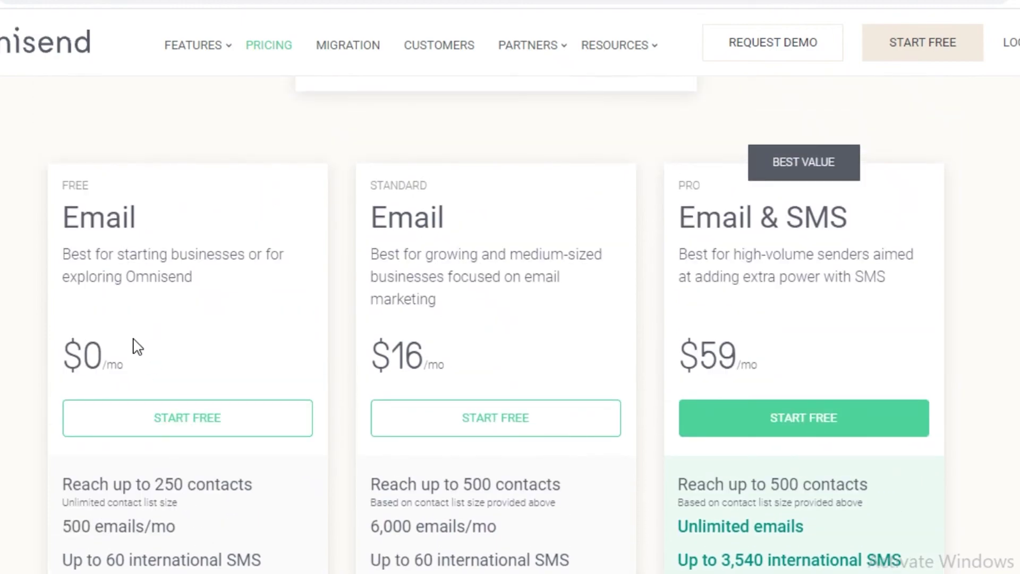
scroll(133, 330, down, 2)
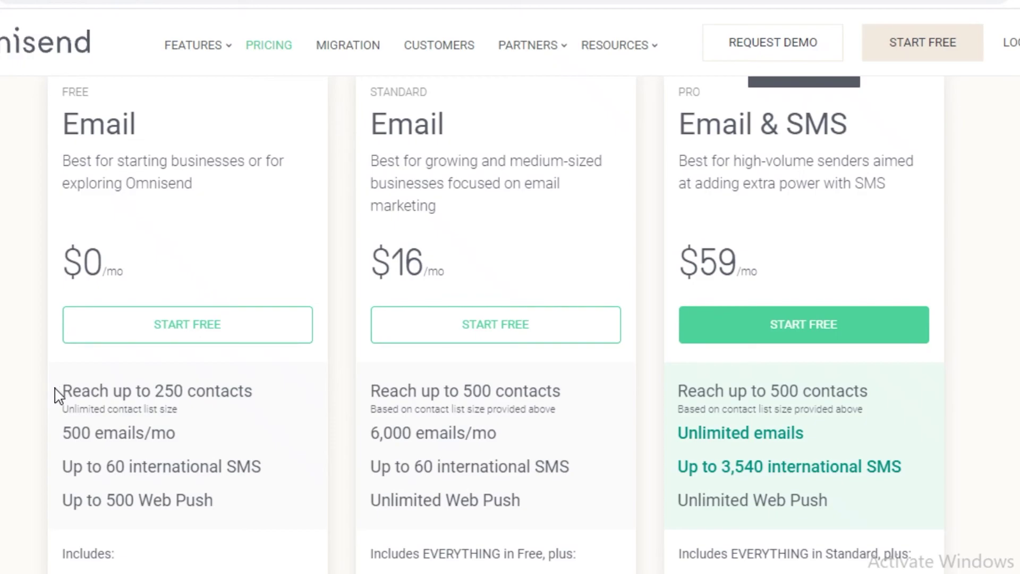
scroll(437, 227, up, 5)
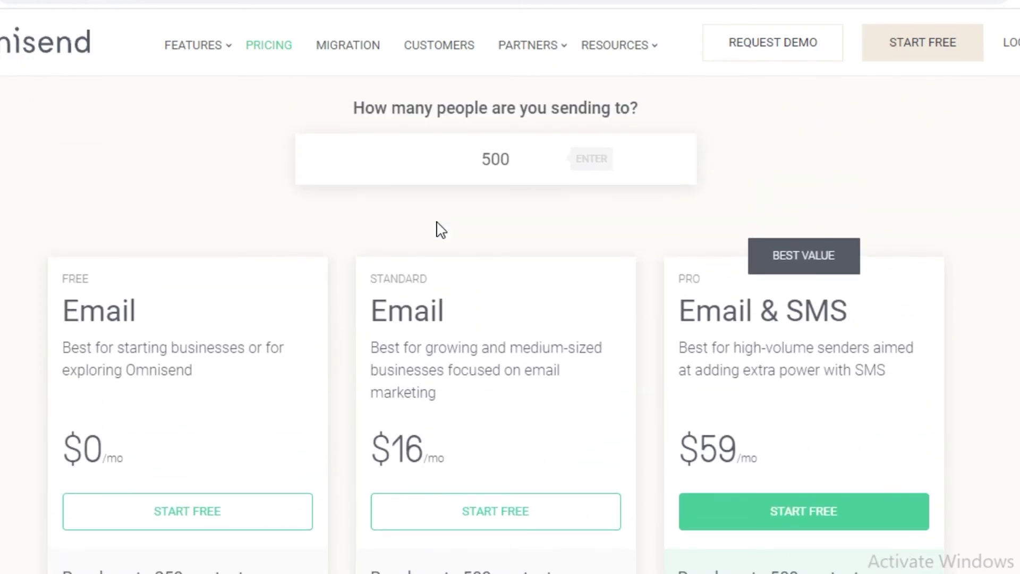
scroll(481, 291, down, 8)
scroll(480, 289, down, 1)
scroll(481, 298, up, 4)
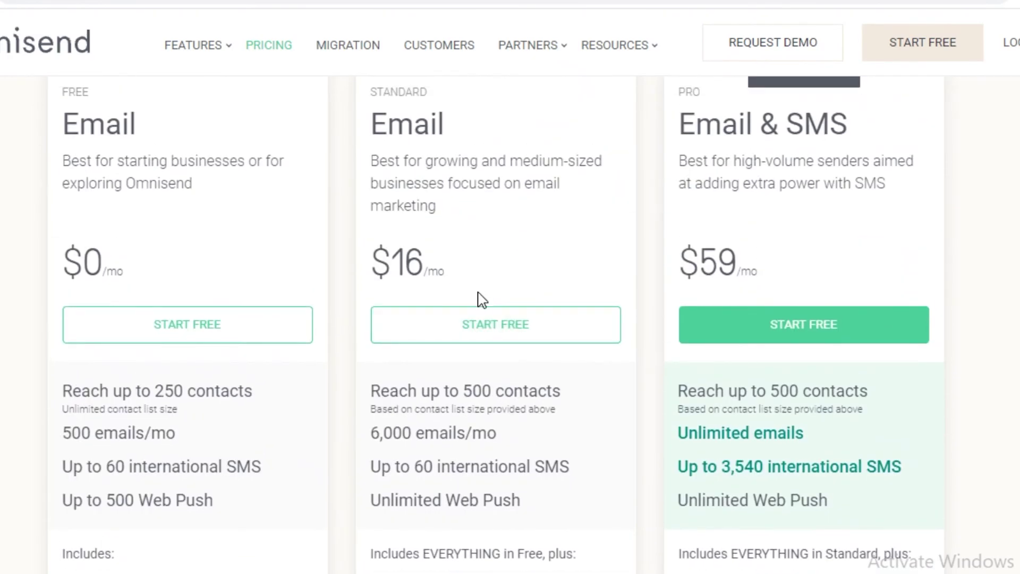
scroll(473, 340, down, 2)
scroll(474, 317, up, 2)
scroll(595, 256, down, 2)
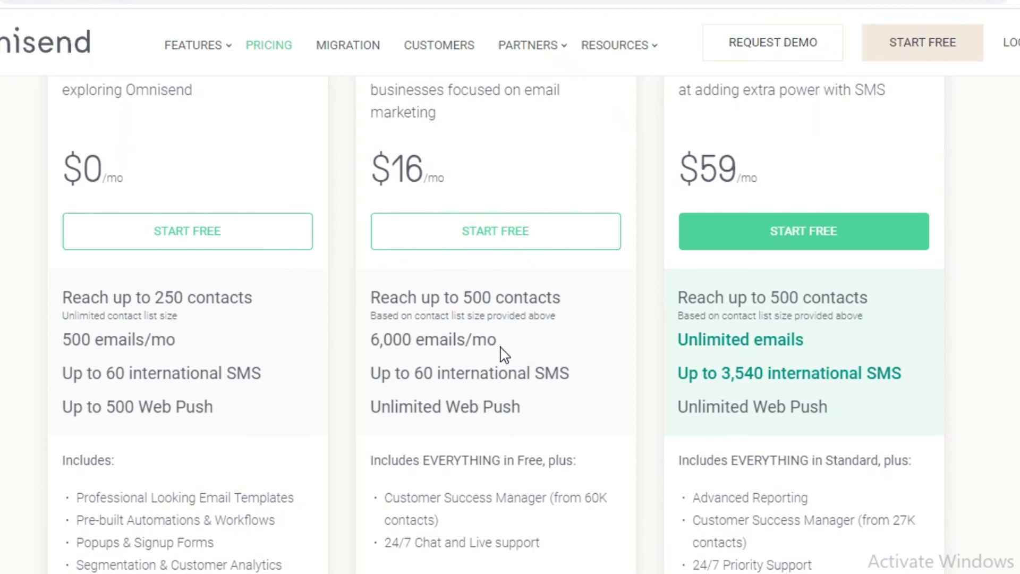
scroll(502, 359, down, 4)
scroll(505, 369, up, 2)
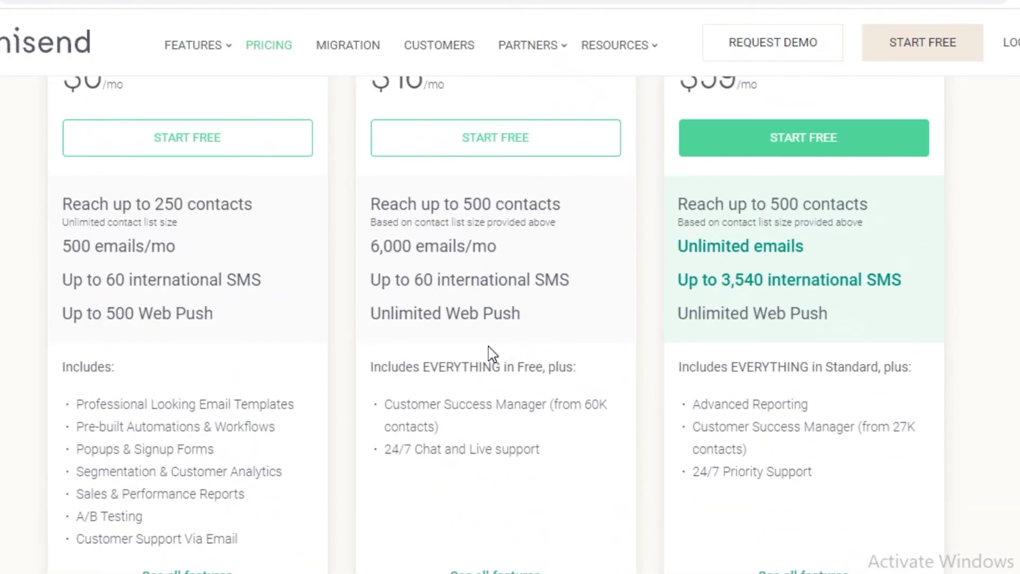
scroll(493, 353, down, 2)
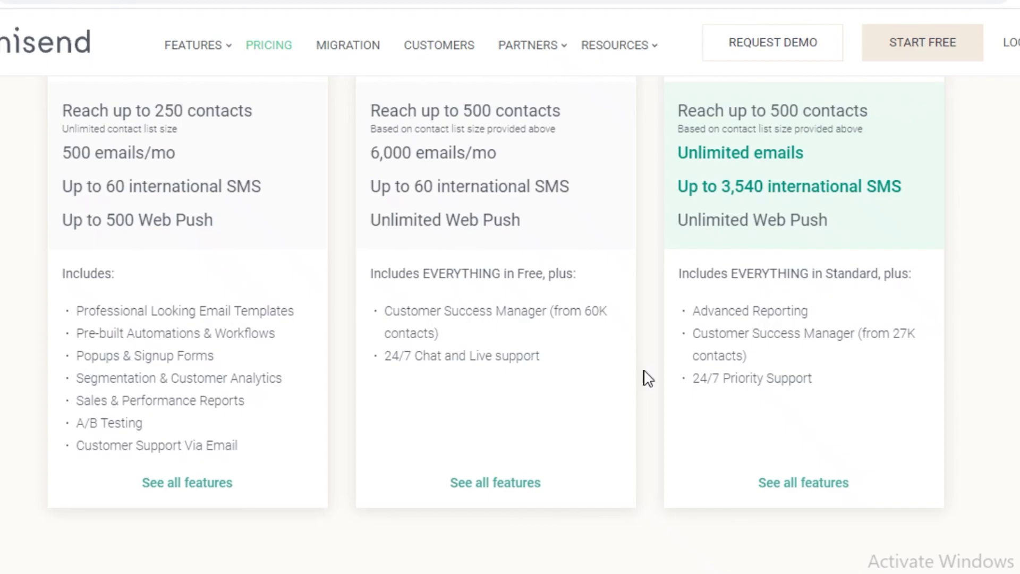
scroll(588, 467, up, 3)
scroll(588, 468, up, 10)
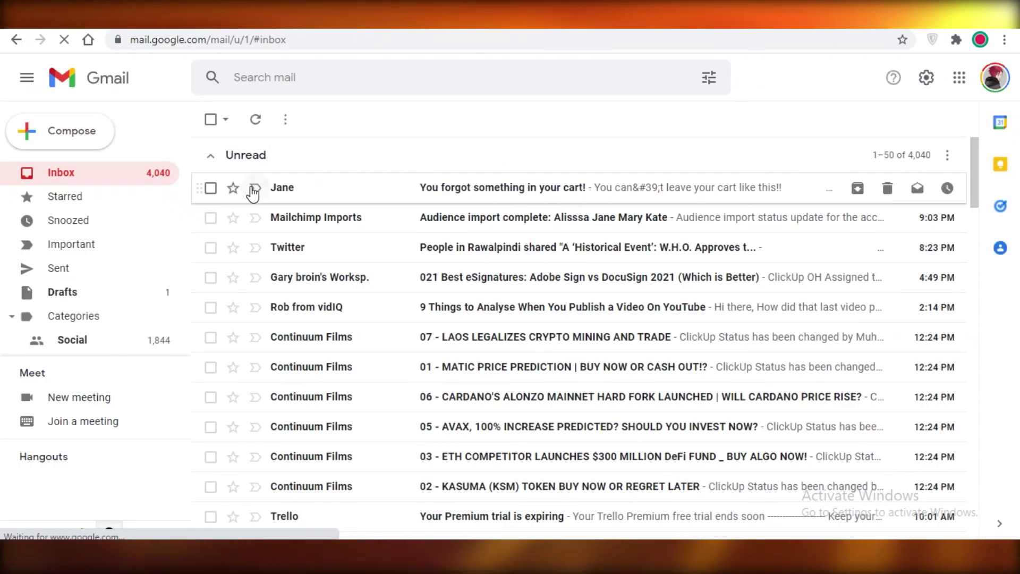
Open the 'You forgot something in your cart!' email and view its header, 21E636 coupon and Shop now button.
click(409, 192)
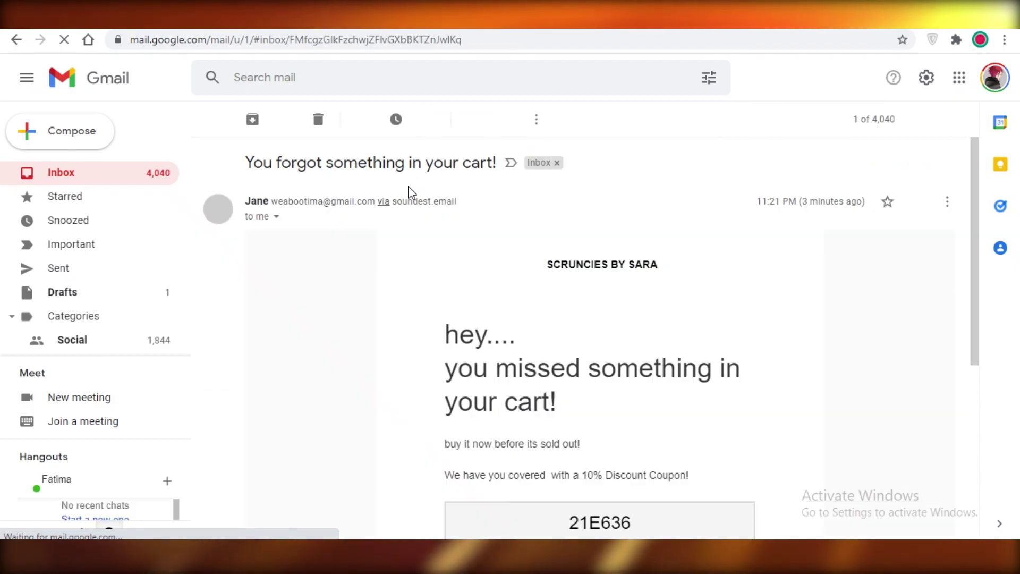
scroll(871, 321, down, 1)
scroll(519, 257, up, 1)
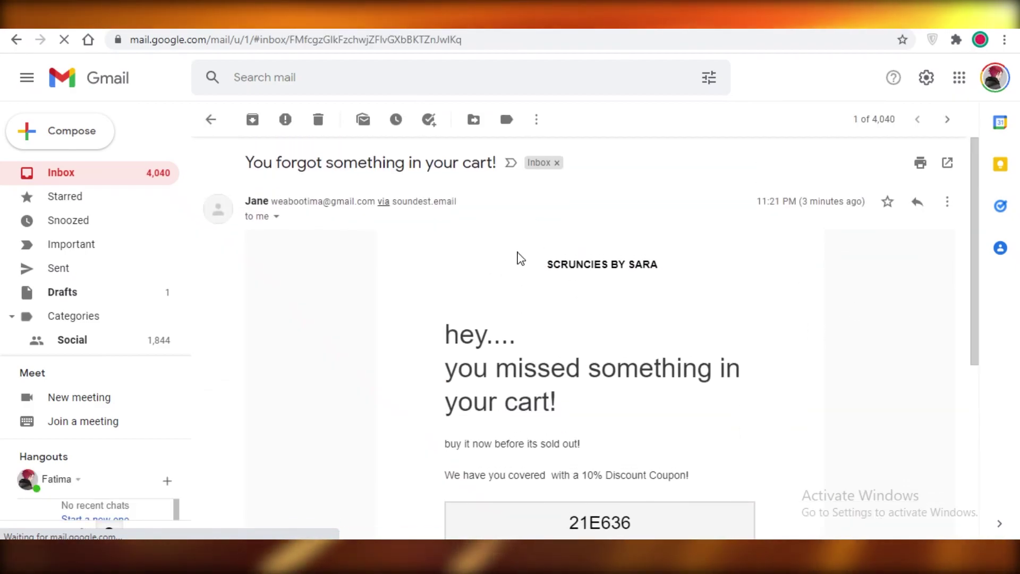
scroll(551, 316, down, 3)
scroll(743, 282, up, 4)
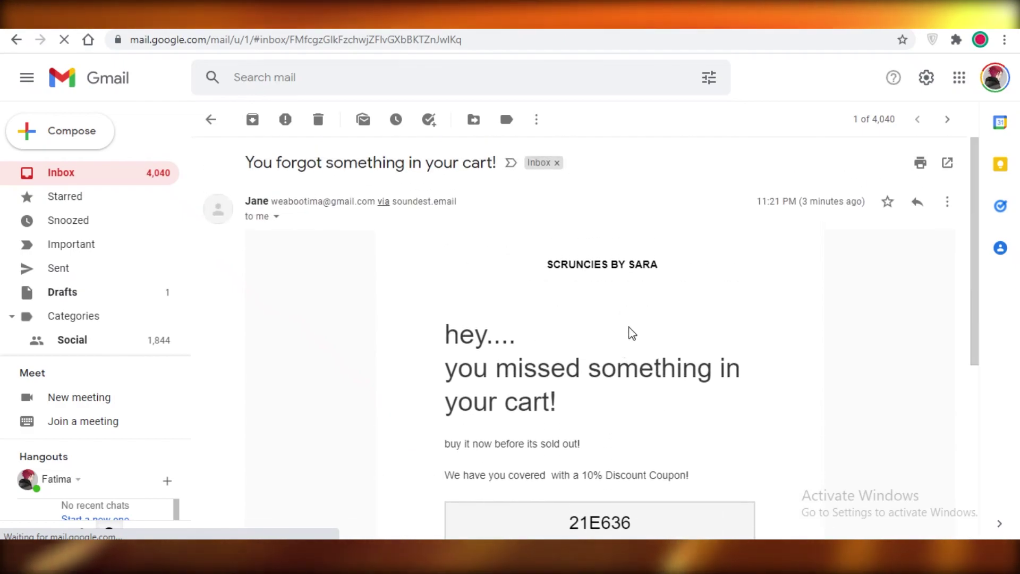
scroll(462, 264, down, 1)
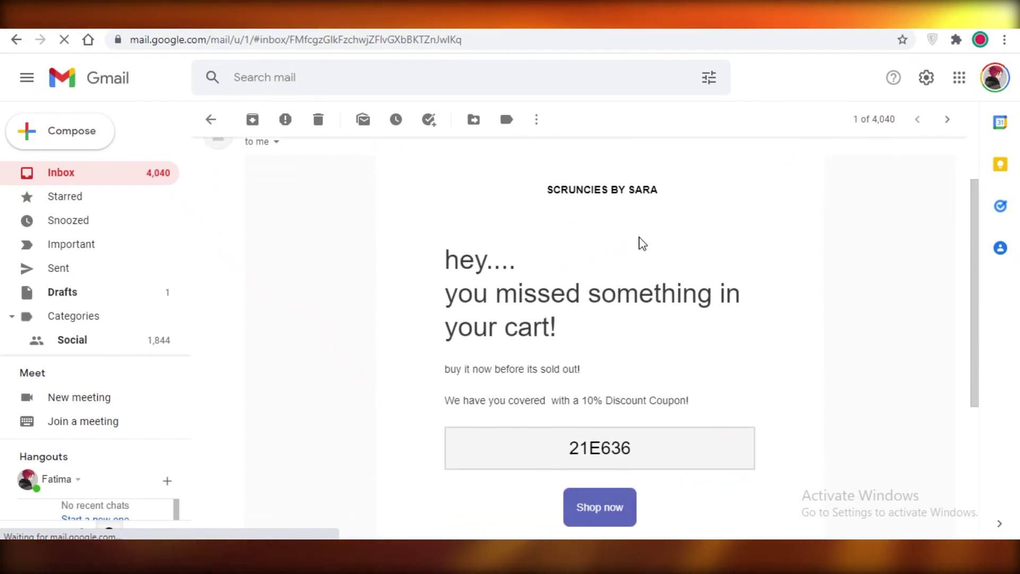